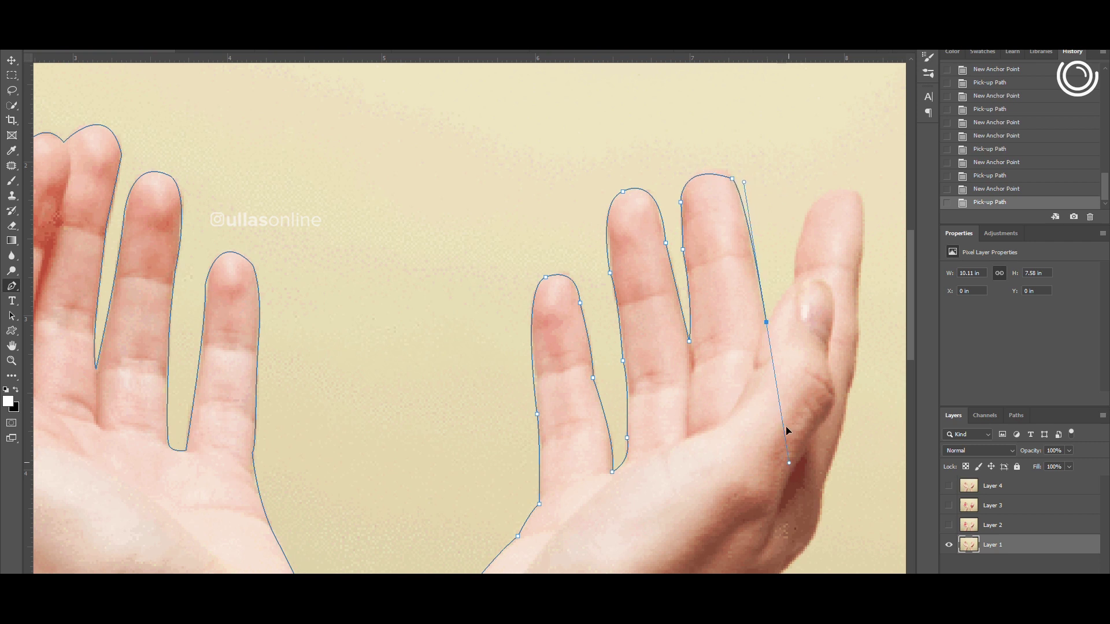
# Step: Continue the Pen path down the right hand's pinky edge and side, then fit the image in view
pyautogui.scroll(-9, 842, 191)
pyautogui.click(847, 140)
pyautogui.click(825, 224)
pyautogui.click(817, 270)
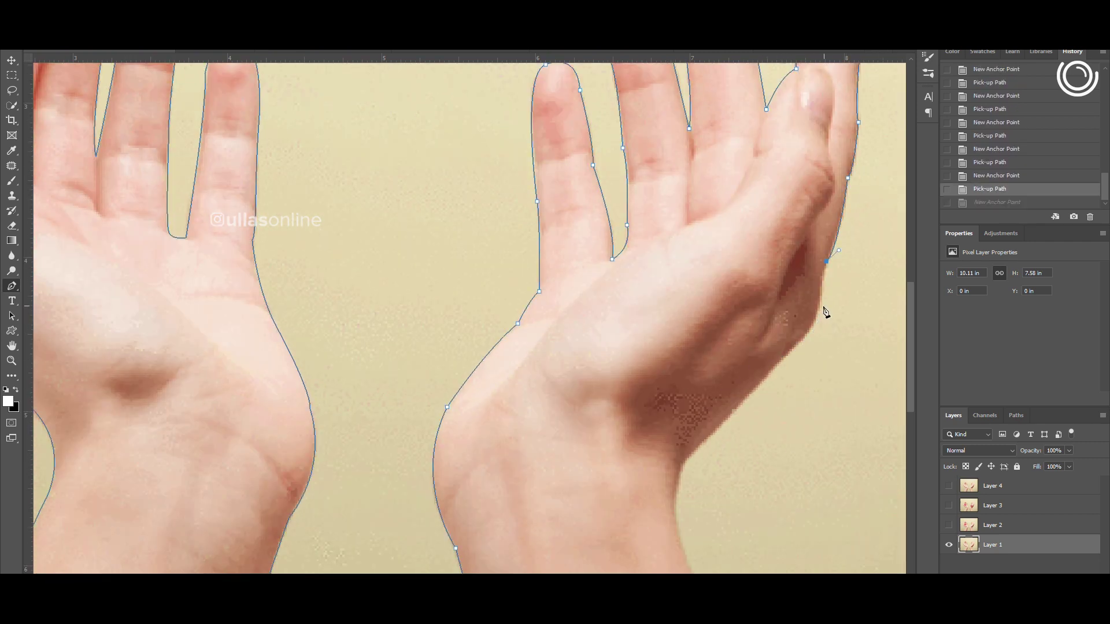
pyautogui.click(808, 298)
pyautogui.click(735, 369)
pyautogui.scroll(-5, 663, 444)
pyautogui.hotkey('ctrl', '0')
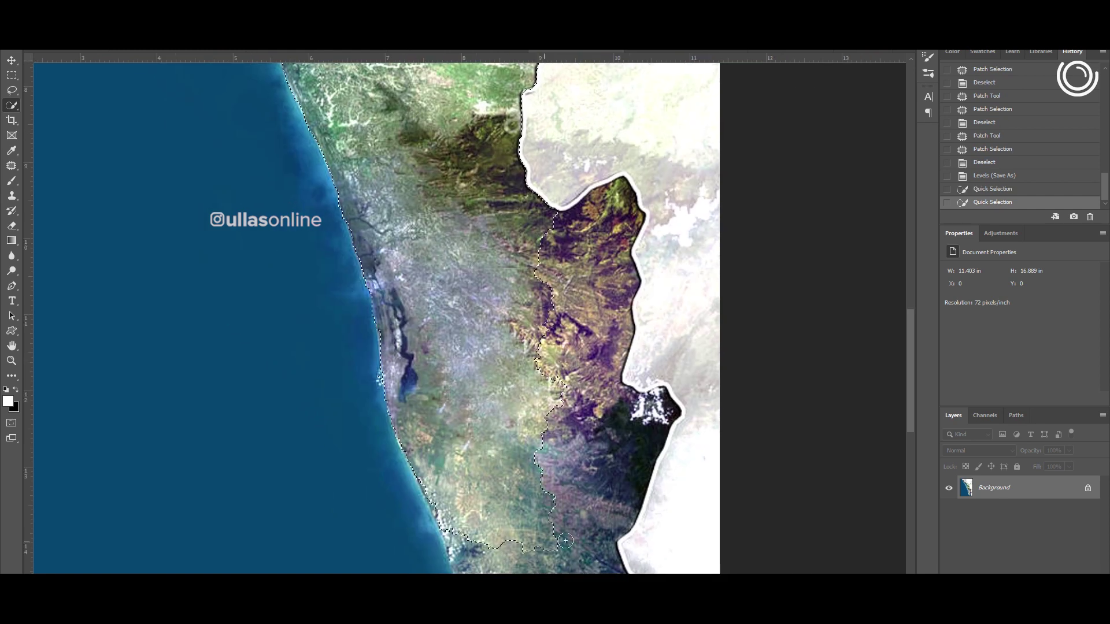
# Step: Extend the selection over the coastal land and place the map strip over the hands
pyautogui.scroll(-5, 565, 540)
pyautogui.click(399, 242)
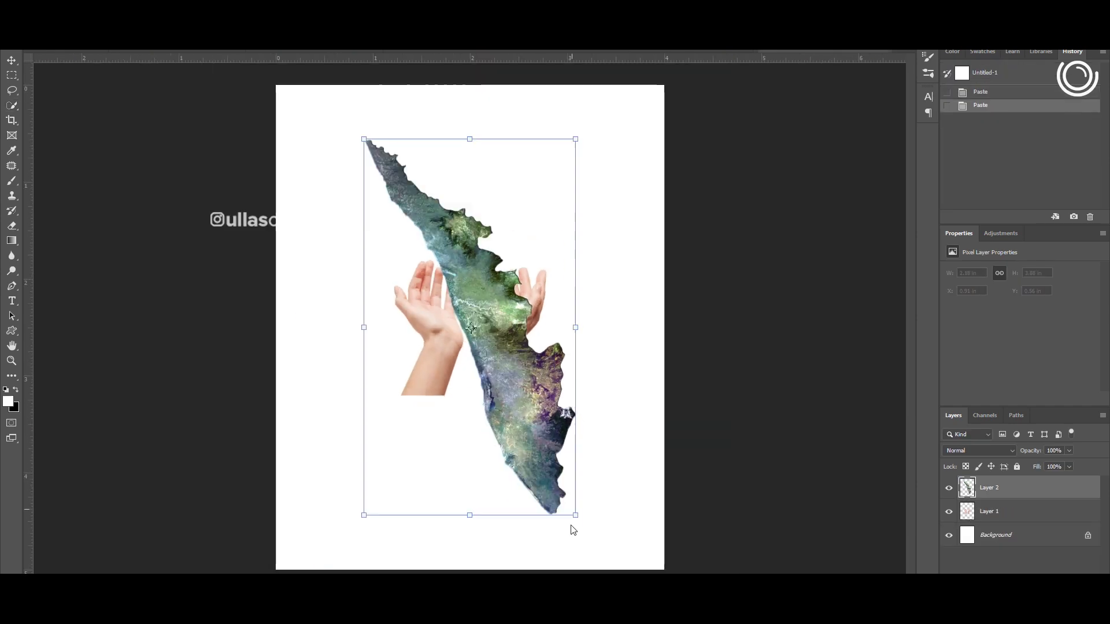
pyautogui.moveTo(570, 525); pyautogui.dragTo(471, 334)
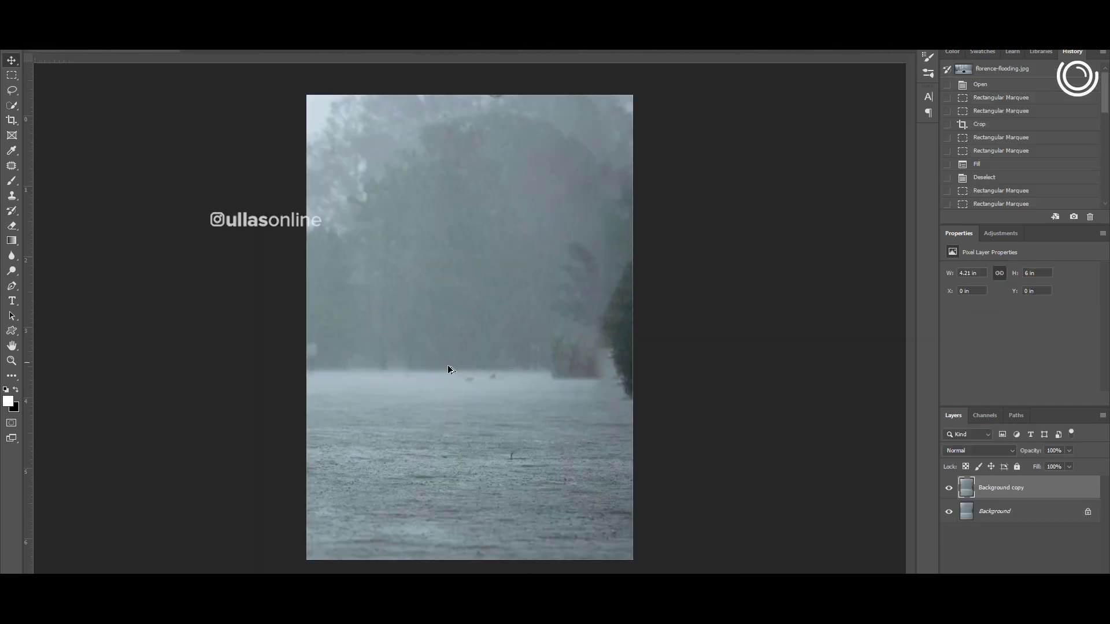
# Step: Paste the rain photo, enlarge it to cover the canvas, and send it to the bottom
pyautogui.press('m')
pyautogui.moveTo(307, 137); pyautogui.dragTo(529, 379)
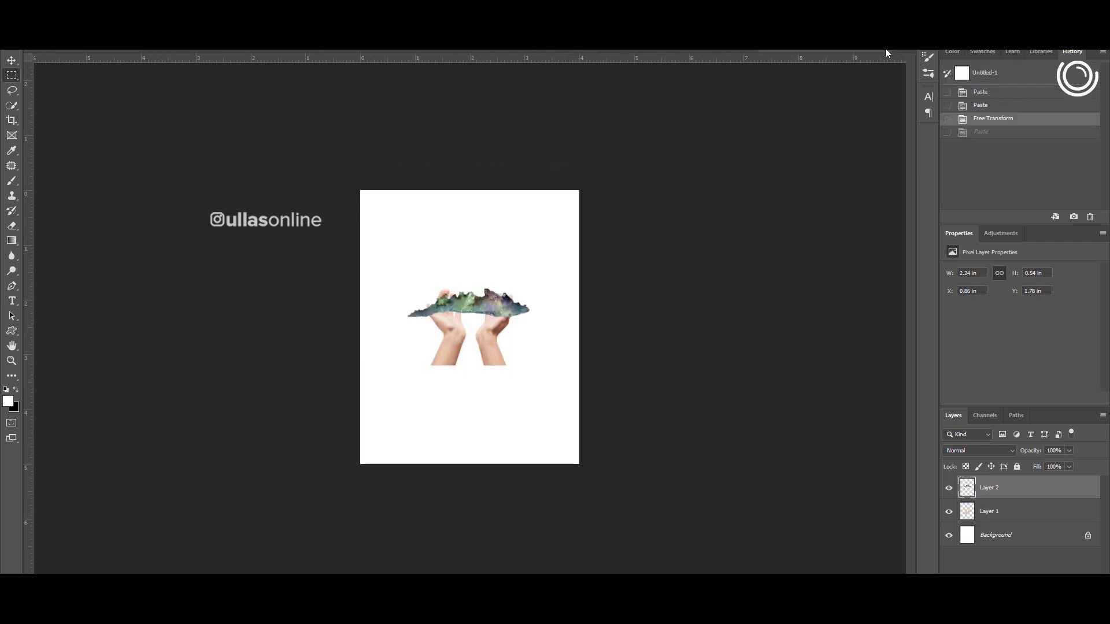
pyautogui.hotkey('ctrl', 'v')
pyautogui.hotkey('ctrl', 't')
pyautogui.moveTo(511, 362); pyautogui.dragTo(508, 282)
pyautogui.moveTo(587, 141); pyautogui.dragTo(599, 124)
pyautogui.moveTo(534, 370); pyautogui.dragTo(535, 364)
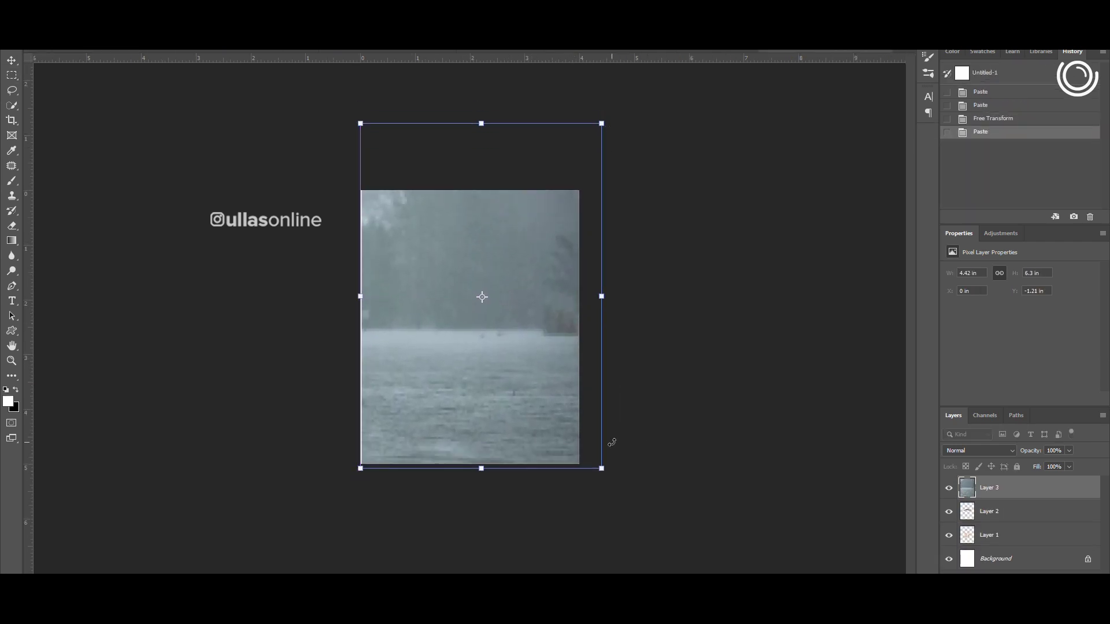
pyautogui.press('Return')
pyautogui.hotkey('ctrl', 'shift', '[')
# Step: Move the hands down into the water, shrink them, and center them horizontally
pyautogui.click(502, 354)
pyautogui.moveTo(497, 353); pyautogui.dragTo(500, 421)
pyautogui.scroll(3, 500, 421)
pyautogui.scroll(-2, 500, 420)
pyautogui.hotkey('ctrl', 't')
pyautogui.moveTo(532, 337); pyautogui.dragTo(500, 373)
pyautogui.moveTo(470, 429); pyautogui.dragTo(486, 430)
pyautogui.press('Return')
# Step: Move the map strip down, shrink it, and rest it on the palms
pyautogui.scroll(3, 497, 401)
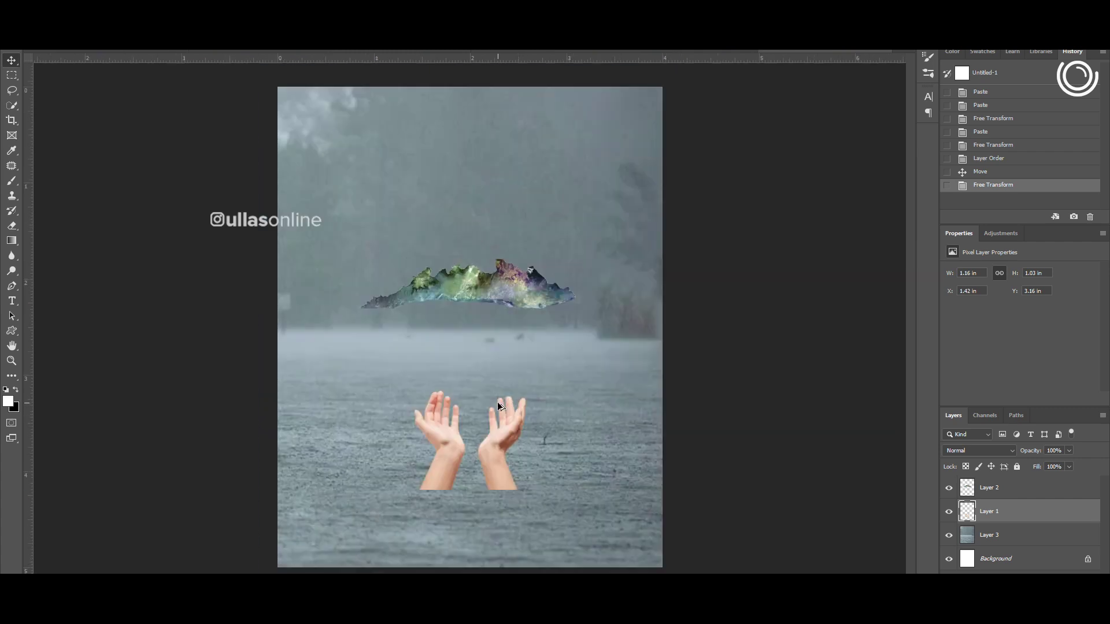
pyautogui.moveTo(547, 278); pyautogui.dragTo(549, 410)
pyautogui.moveTo(586, 376)
pyautogui.mouseDown()
pyautogui.moveTo(527, 392)
pyautogui.moveTo(516, 423)
pyautogui.moveTo(501, 385)
pyautogui.moveTo(550, 373)
pyautogui.moveTo(514, 412)
pyautogui.mouseUp()
pyautogui.scroll(3, 492, 409)
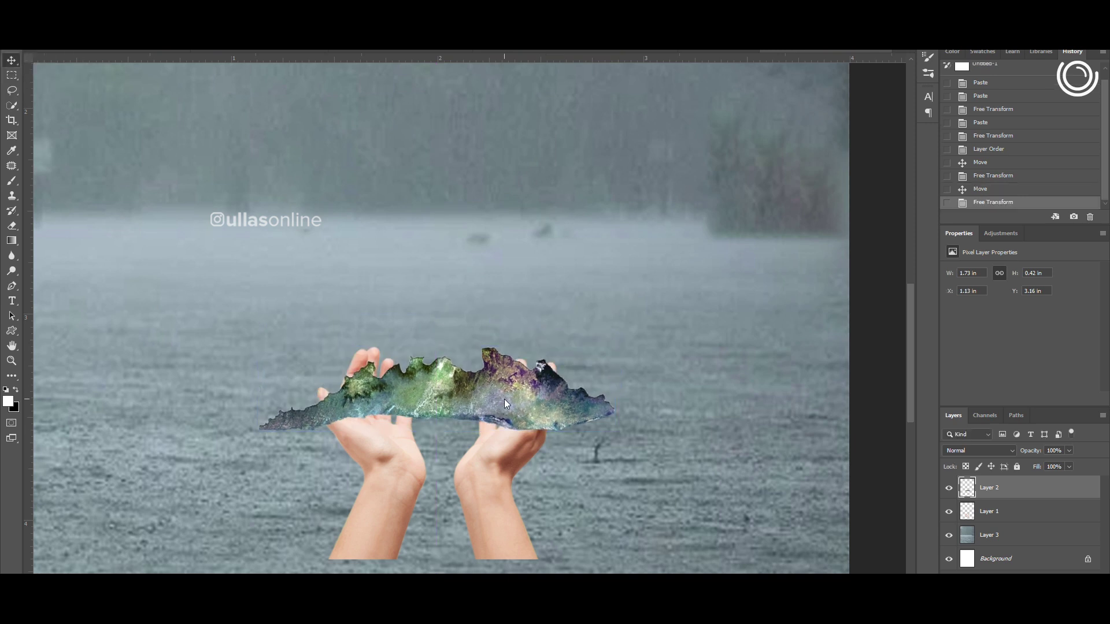
# Step: Set the map strip layer to 28% opacity and pick a soft eraser brush
pyautogui.scroll(2, 348, 465)
pyautogui.scroll(-1, 247, 442)
pyautogui.press('2')
pyautogui.press('8')
pyautogui.rightClick(247, 443)
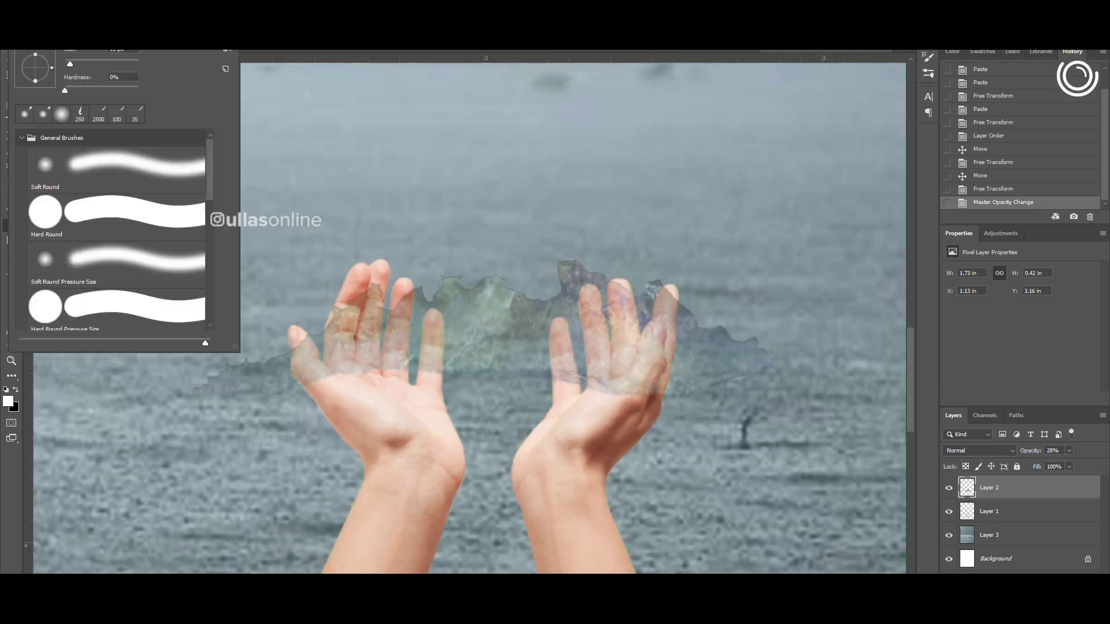
pyautogui.doubleClick(51, 207)
# Step: Erase the map over the thumb and fingers, restore 100% opacity, and clean a leftover patch
pyautogui.rightClick(549, 257)
pyautogui.click(328, 325)
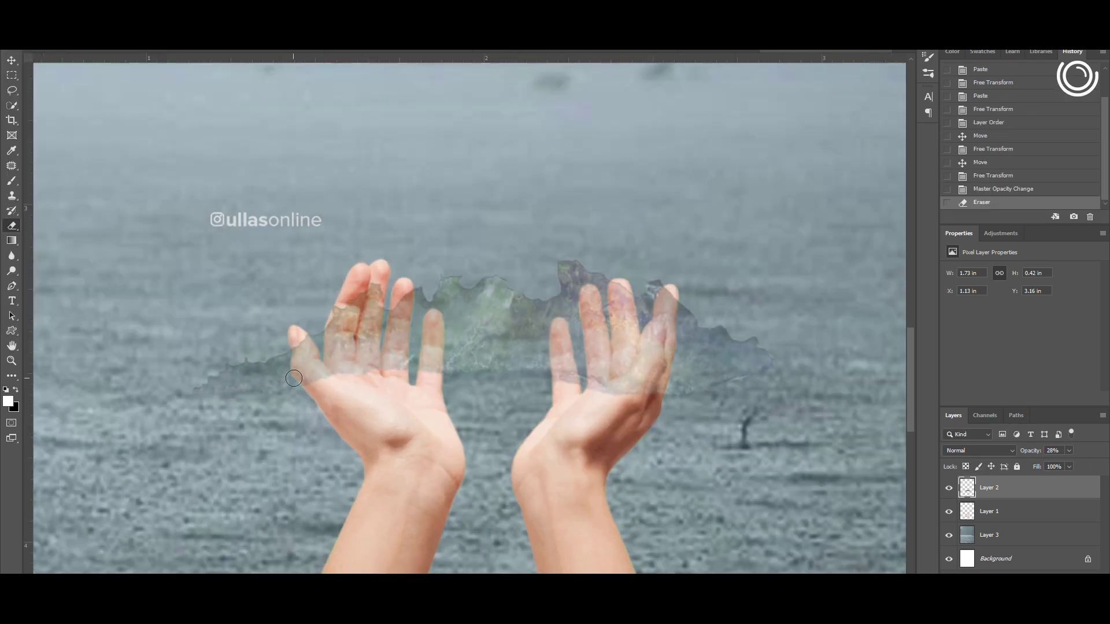
pyautogui.scroll(2, 312, 327)
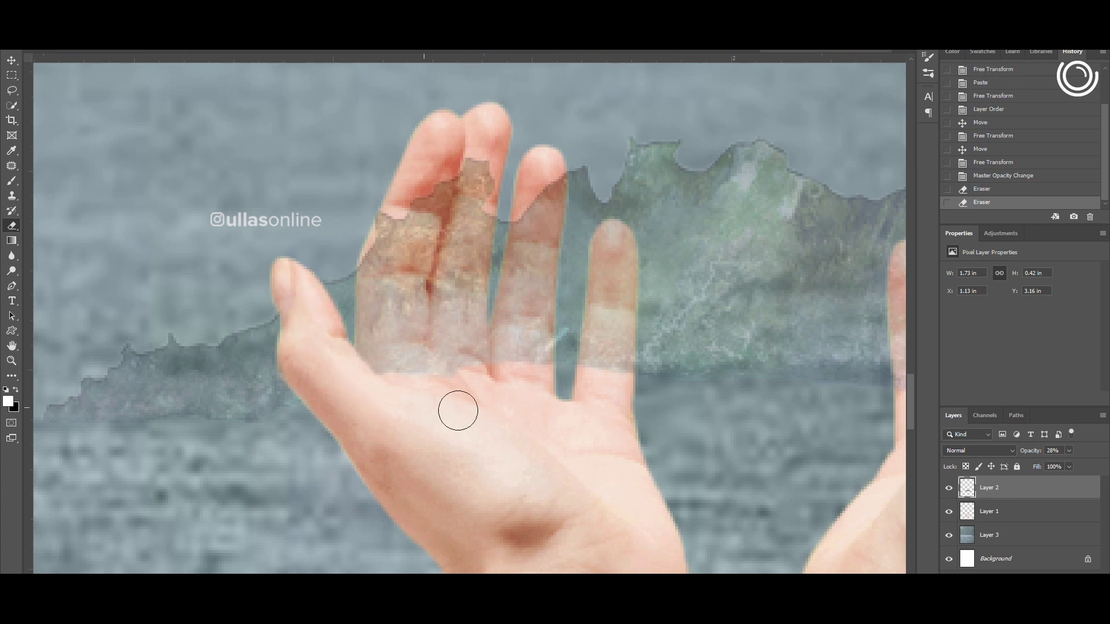
pyautogui.hscroll(5, 288, 279)
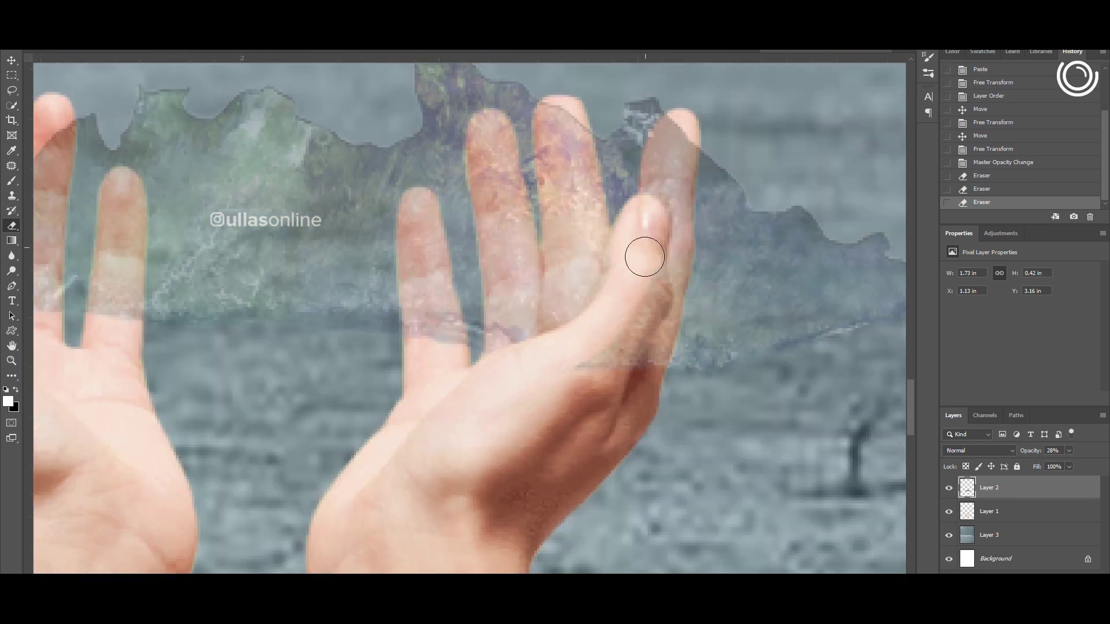
pyautogui.press('0')
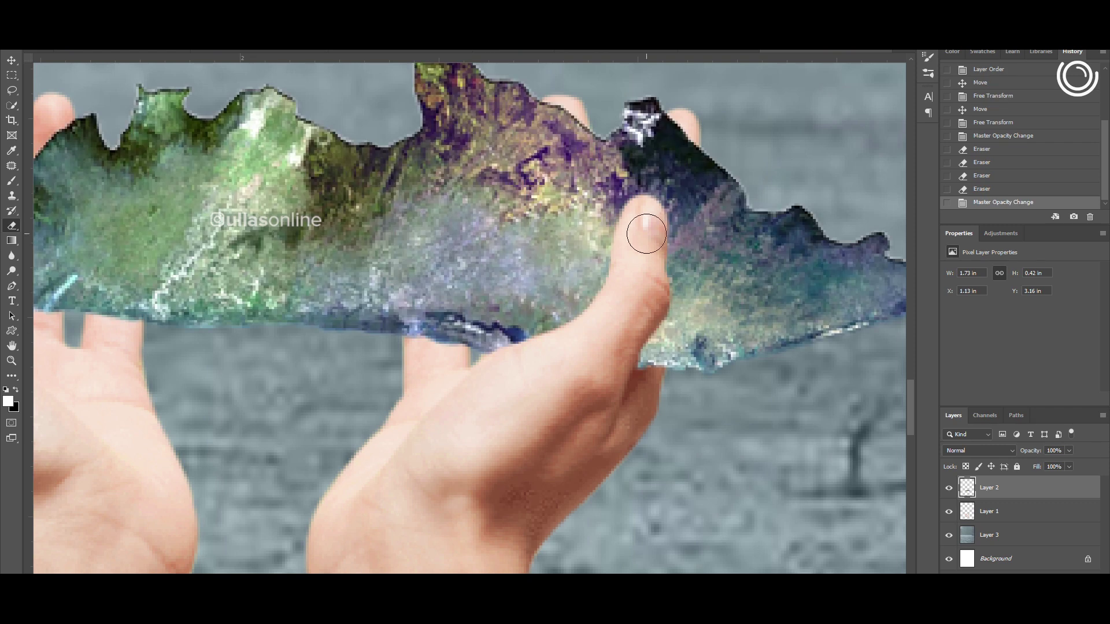
pyautogui.click(640, 301)
pyautogui.scroll(-6, 640, 301)
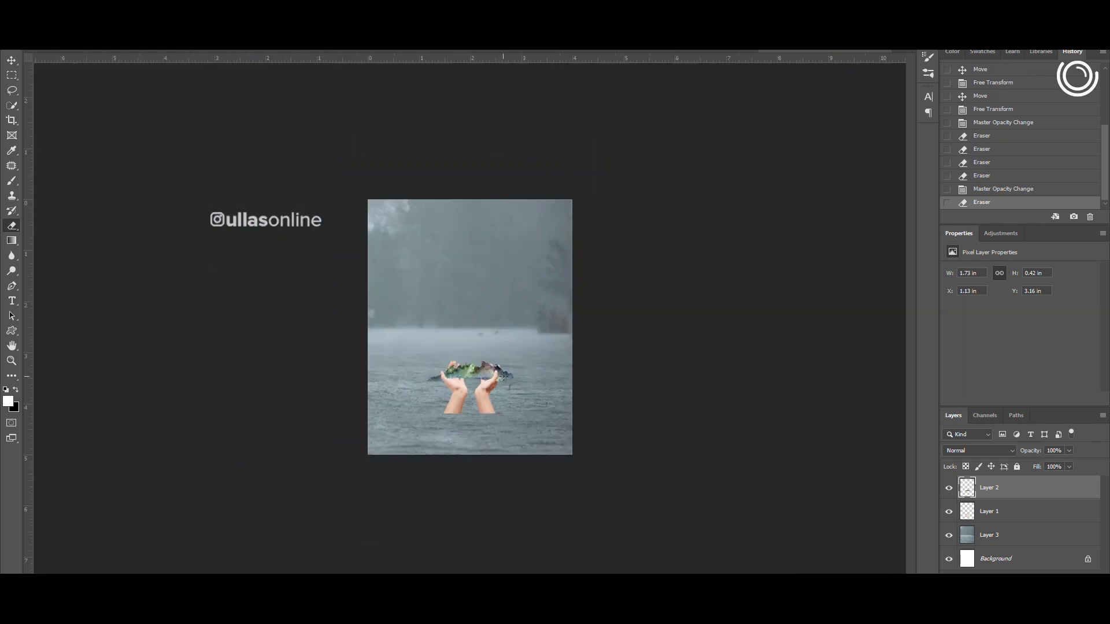
pyautogui.scroll(2, 449, 375)
pyautogui.scroll(-1, 449, 375)
pyautogui.scroll(2, 449, 376)
pyautogui.click(955, 51)
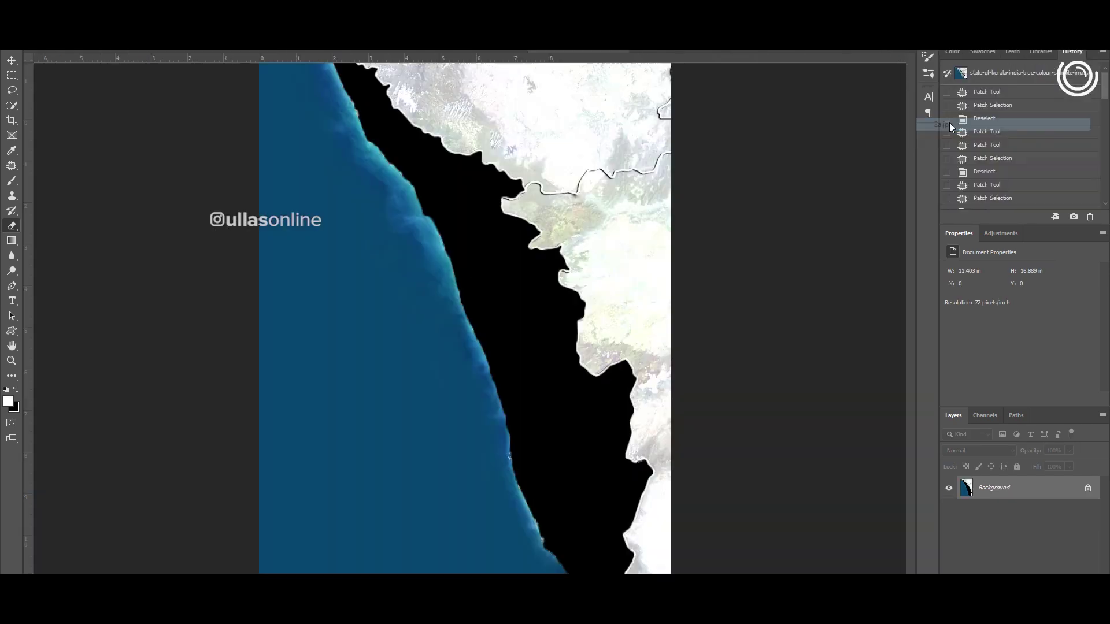
# Step: Copy the central splash from the water-splash-on-black image into the hands composite
pyautogui.click(954, 139)
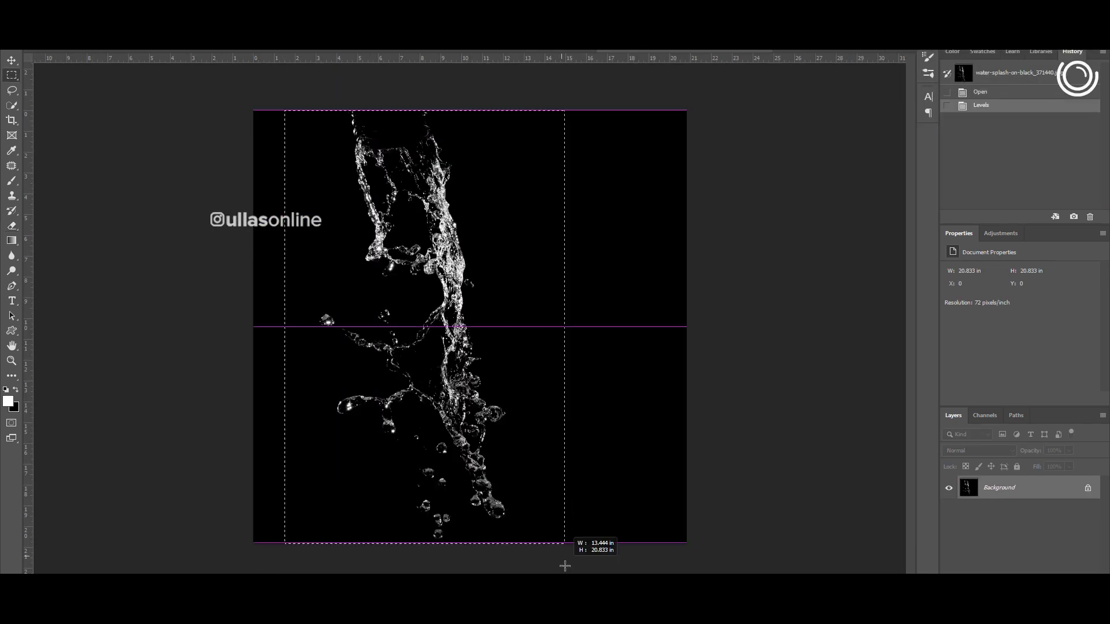
pyautogui.moveTo(565, 566); pyautogui.dragTo(567, 549)
pyautogui.hotkey('ctrl', 'c')
pyautogui.hotkey('ctrl', 'Tab')
pyautogui.hotkey('ctrl', 'v')
# Step: Shrink, rotate and tilt the splash onto the hands, blended with Screen mode
pyautogui.hotkey('ctrl', 't')
pyautogui.moveTo(631, 570); pyautogui.dragTo(350, 429)
pyautogui.hotkey('ctrl', '+')
pyautogui.hotkey('ctrl', '+')
pyautogui.hotkey('ctrl', '+')
pyautogui.moveTo(786, 231); pyautogui.dragTo(607, 241)
pyautogui.click(978, 450)
pyautogui.click(978, 421)
pyautogui.moveTo(472, 346)
pyautogui.mouseDown()
pyautogui.moveTo(491, 333)
pyautogui.moveTo(474, 347)
pyautogui.mouseUp()
pyautogui.hotkey('ctrl', '+')
pyautogui.moveTo(805, 185); pyautogui.dragTo(582, 293)
pyautogui.moveTo(512, 371); pyautogui.dragTo(729, 291)
pyautogui.press('Return')
# Step: Duplicate the splash, move the copy left, flip it horizontally and enlarge it
pyautogui.press('m')
pyautogui.scroll(1, 479, 345)
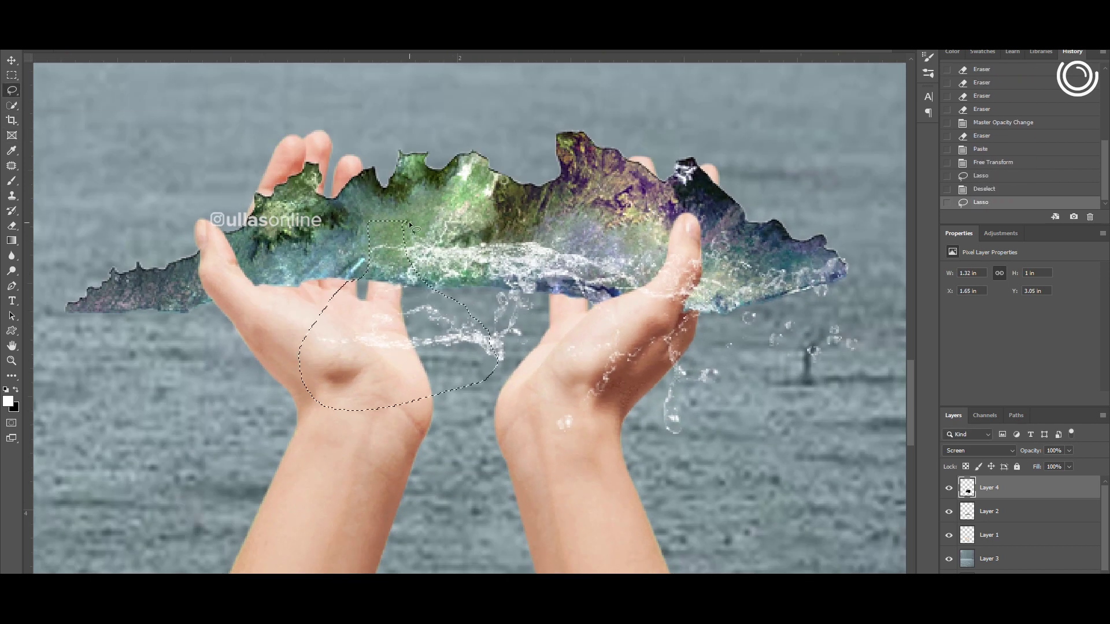
pyautogui.scroll(-4, 471, 262)
pyautogui.scroll(3, 529, 332)
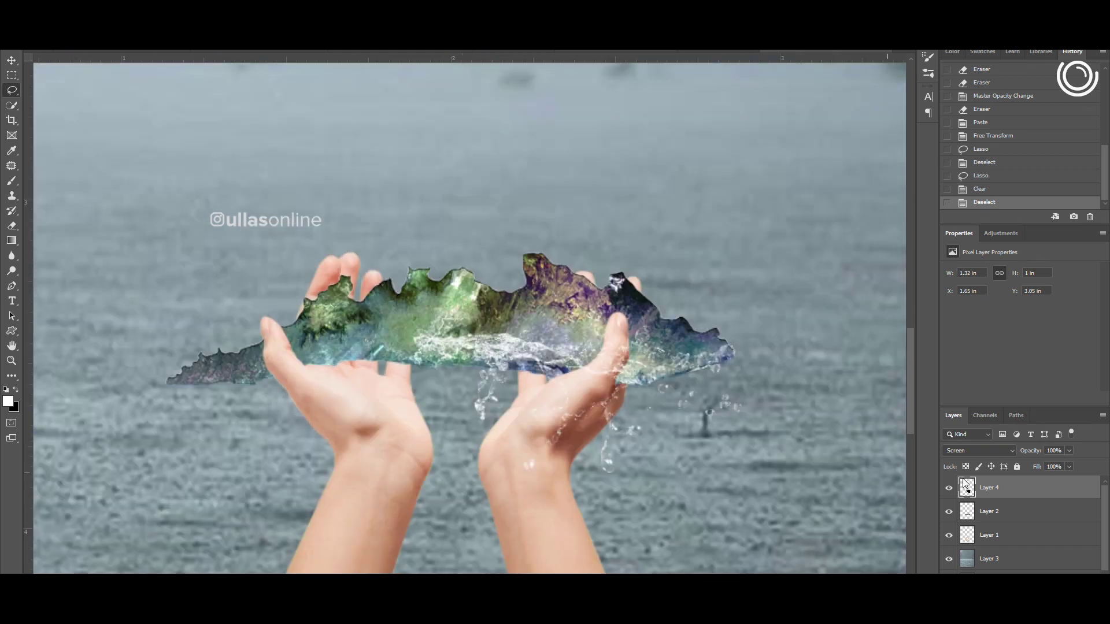
pyautogui.hotkey('ctrl', 'j')
pyautogui.moveTo(527, 357); pyautogui.dragTo(278, 363)
pyautogui.hotkey('ctrl', 't')
pyautogui.rightClick(361, 377)
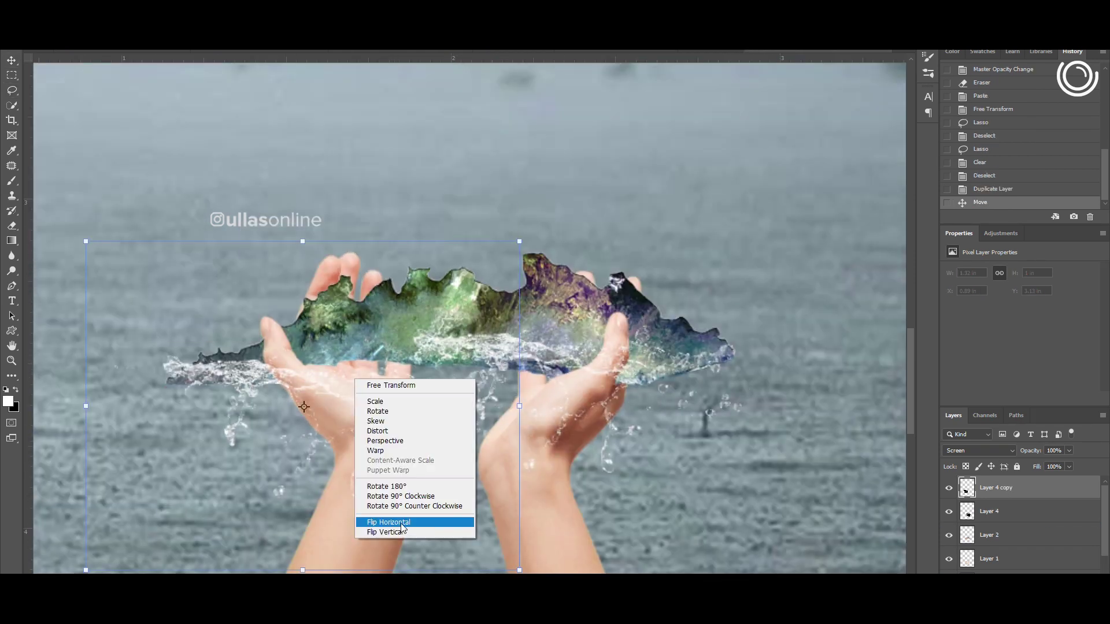
pyautogui.click(396, 521)
pyautogui.moveTo(582, 550); pyautogui.dragTo(675, 552)
pyautogui.press('Return')
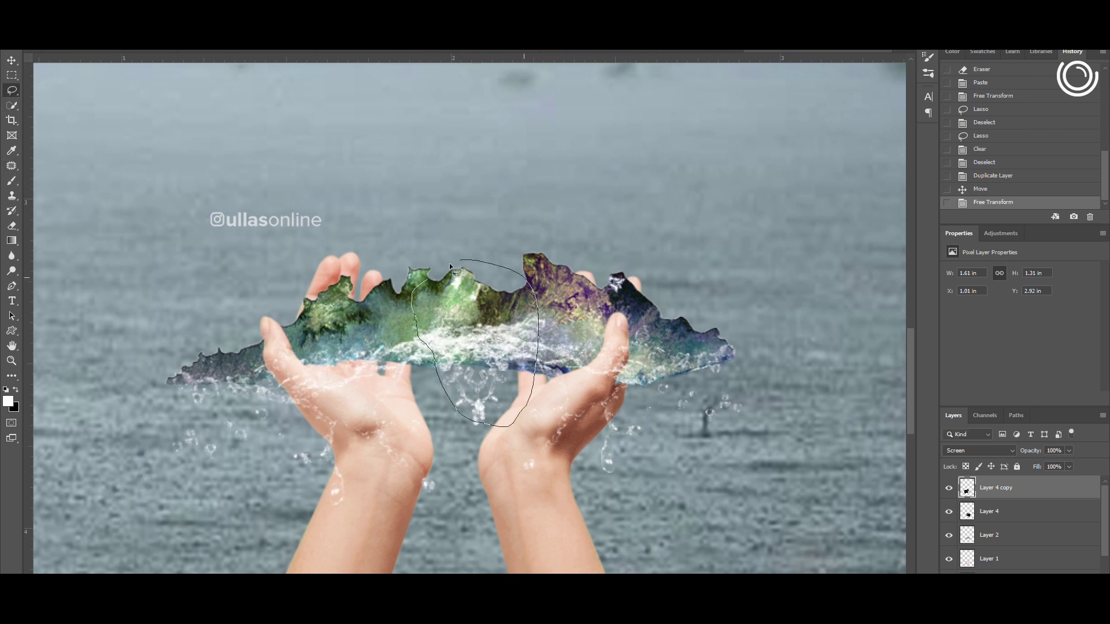
pyautogui.hotkey('ctrl', 'd')
# Step: Switch through the open documents to the rain-clouds photo
pyautogui.scroll(-2, 478, 338)
pyautogui.scroll(3, 470, 453)
pyautogui.click(912, 41)
pyautogui.click(952, 86)
pyautogui.click(912, 40)
pyautogui.click(992, 98)
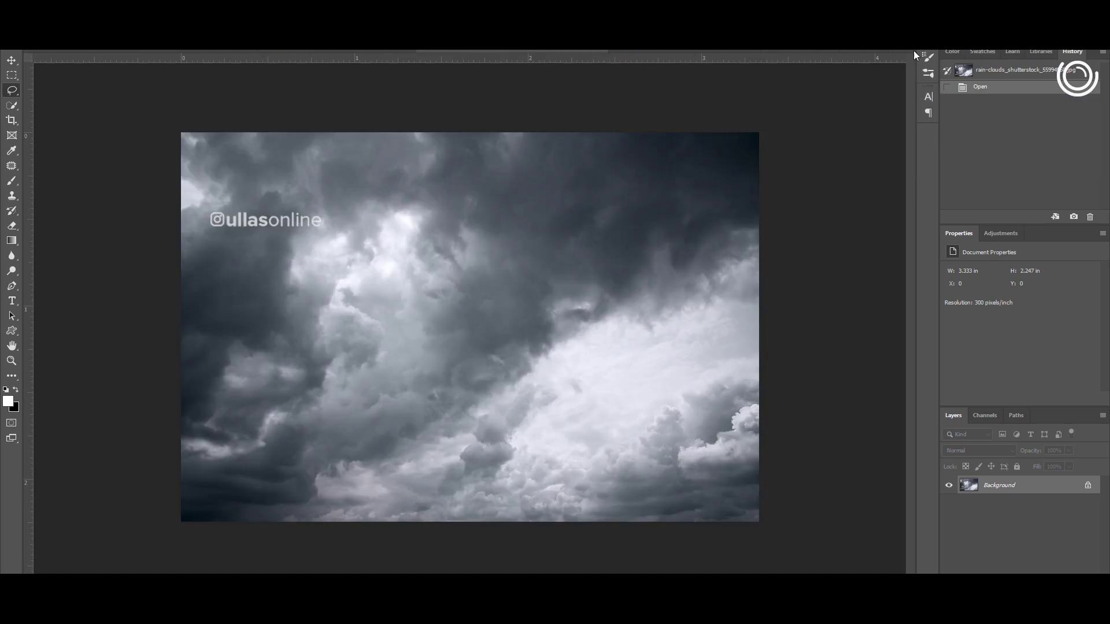
pyautogui.click(910, 52)
# Step: Switch to the 1.jpg rain splash image and cut a rectangular selection of the splash
pyautogui.click(983, 111)
pyautogui.click(910, 53)
pyautogui.click(982, 162)
pyautogui.click(911, 52)
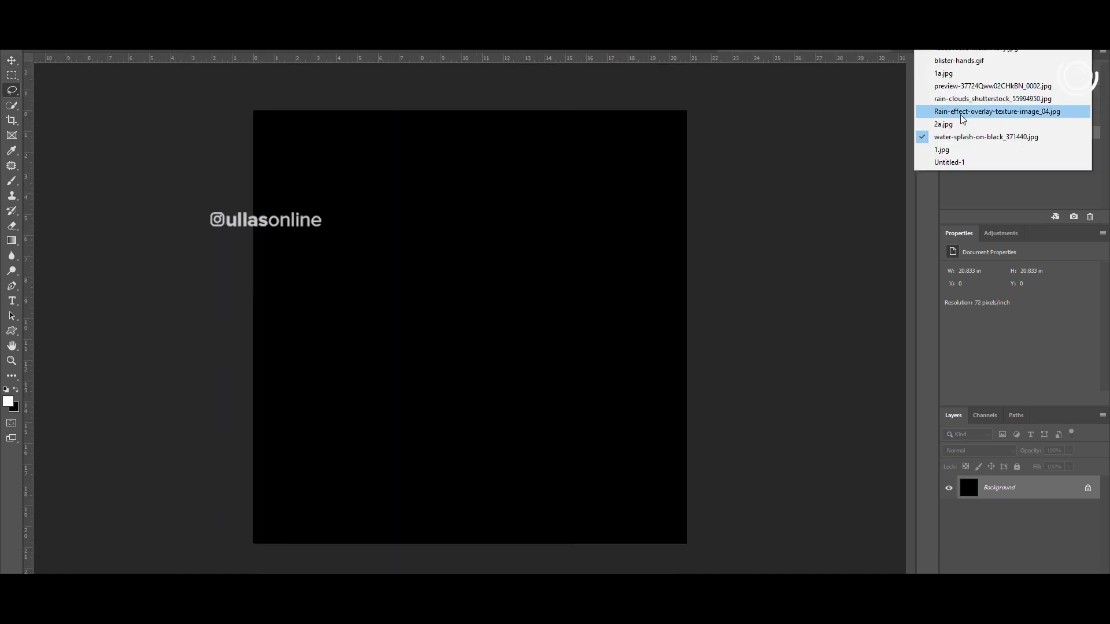
pyautogui.click(982, 69)
pyautogui.press('m')
pyautogui.press('Escape')
pyautogui.moveTo(238, 191); pyautogui.dragTo(636, 453)
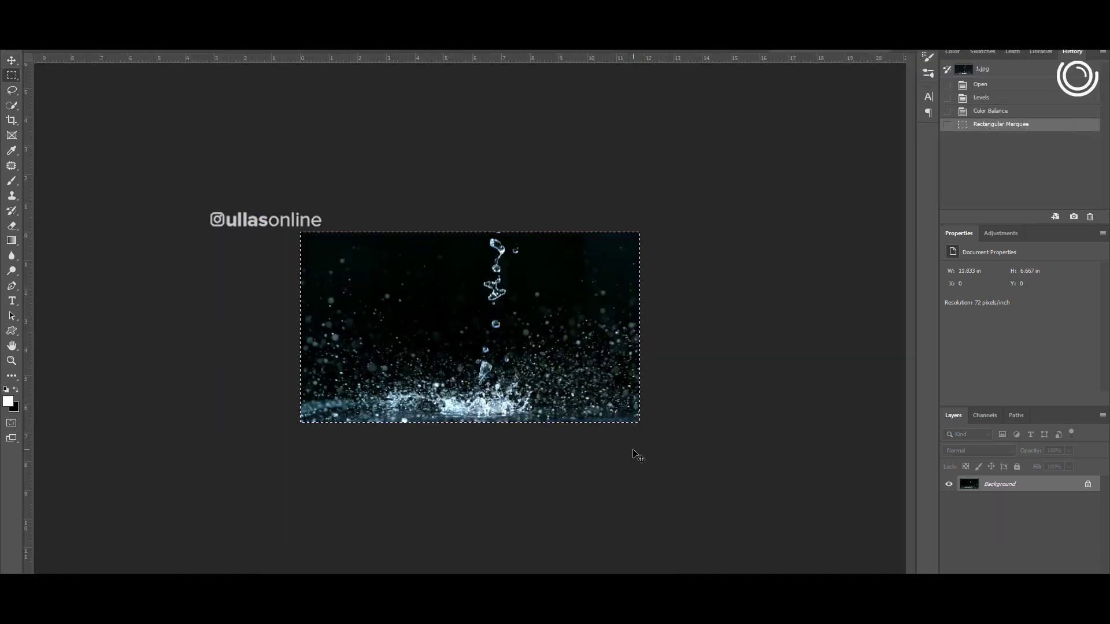
pyautogui.hotkey('ctrl', 'x')
# Step: Paste the splash into the composite, set it to Screen, and place it around the wrists
pyautogui.click(910, 53)
pyautogui.click(983, 87)
pyautogui.hotkey('ctrl', 'v')
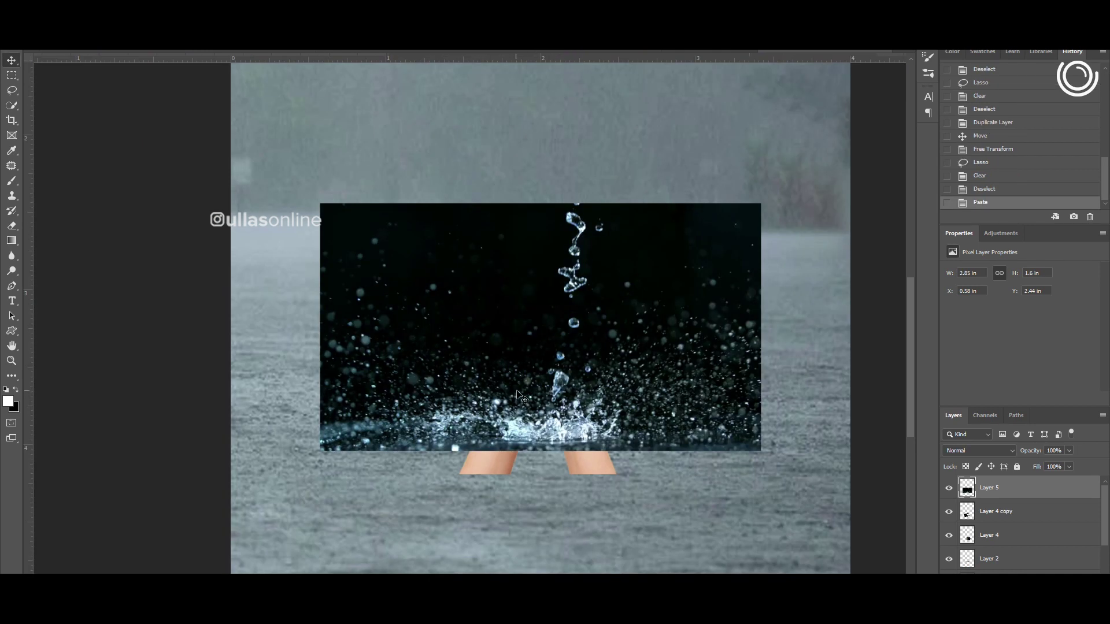
pyautogui.press('v')
pyautogui.moveTo(515, 392); pyautogui.dragTo(454, 419)
pyautogui.click(978, 451)
pyautogui.click(977, 412)
pyautogui.moveTo(580, 435); pyautogui.dragTo(570, 448)
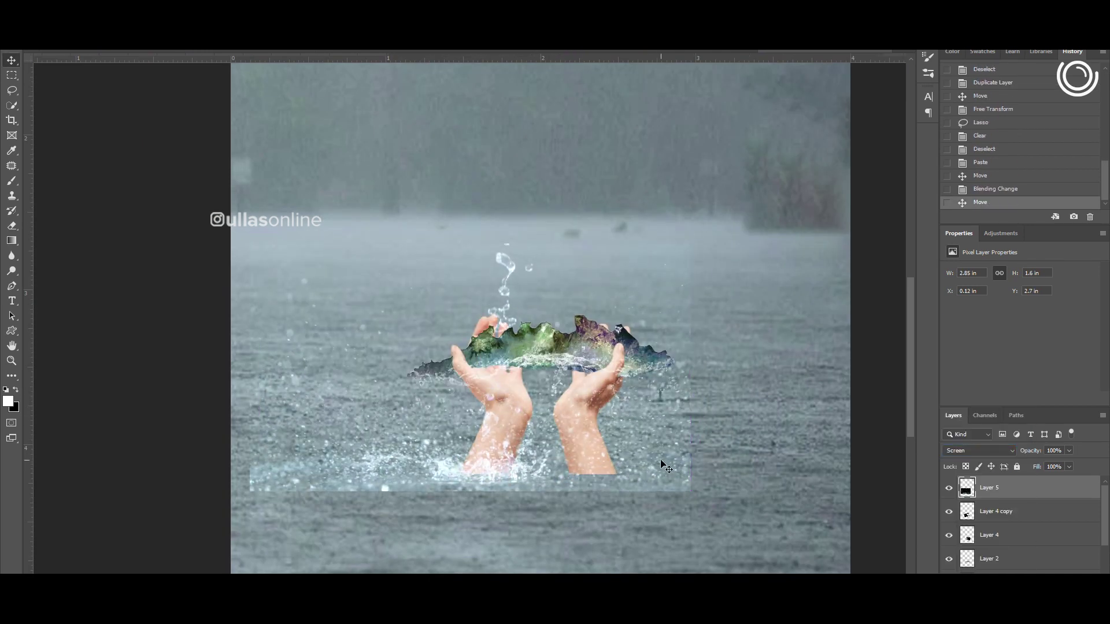
# Step: Darken the splash's shadows with Levels to hide its haze
pyautogui.hotkey('ctrl', 'l')
pyautogui.moveTo(748, 389); pyautogui.dragTo(847, 388)
pyautogui.click(934, 282)
pyautogui.scroll(3, 544, 492)
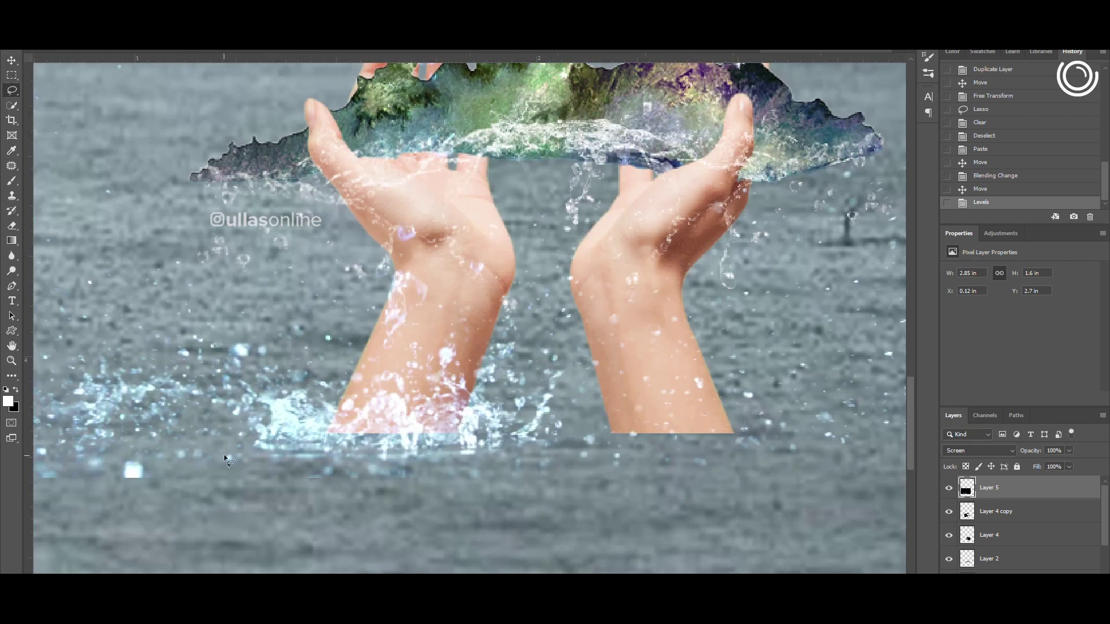
pyautogui.scroll(-3, 312, 474)
# Step: Delete a feathered selection of unwanted splash at the lower left
pyautogui.hotkey('ctrl', 'd')
pyautogui.moveTo(301, 458); pyautogui.dragTo(246, 465)
pyautogui.rightClick(261, 475)
pyautogui.click(283, 292)
pyautogui.press('Return')
pyautogui.press('Delete')
pyautogui.hotkey('ctrl', 'd')
# Step: Duplicate the splash, move the copy right, flip it horizontally and raise it
pyautogui.scroll(2, 505, 481)
pyautogui.press('v')
pyautogui.moveTo(442, 448); pyautogui.dragTo(586, 461)
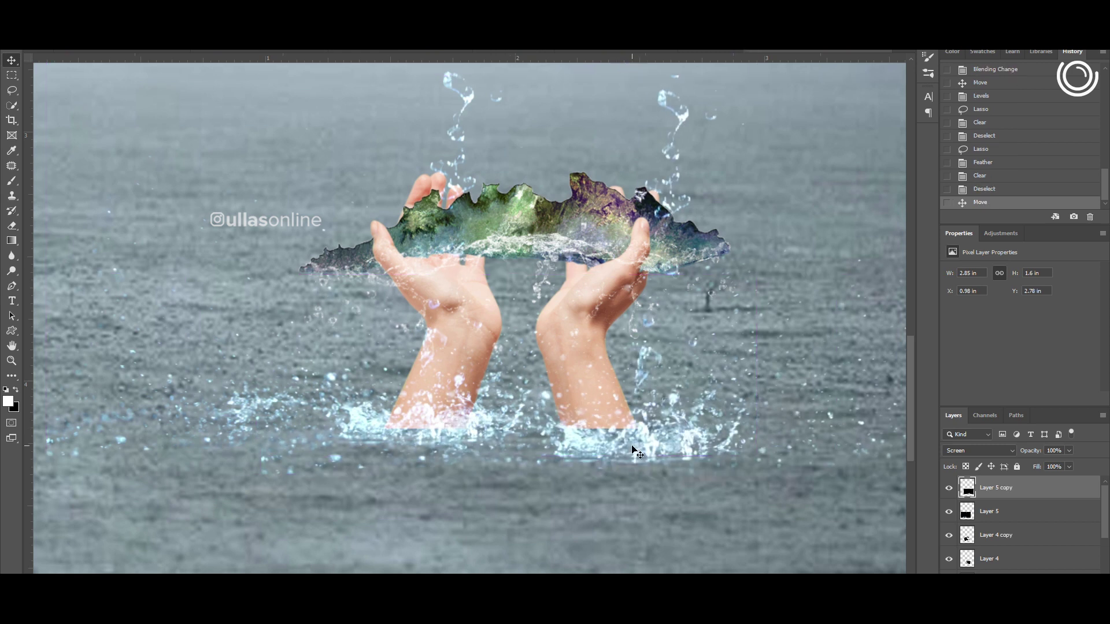
pyautogui.rightClick(621, 443)
pyautogui.click(648, 610)
pyautogui.moveTo(648, 423); pyautogui.dragTo(648, 403)
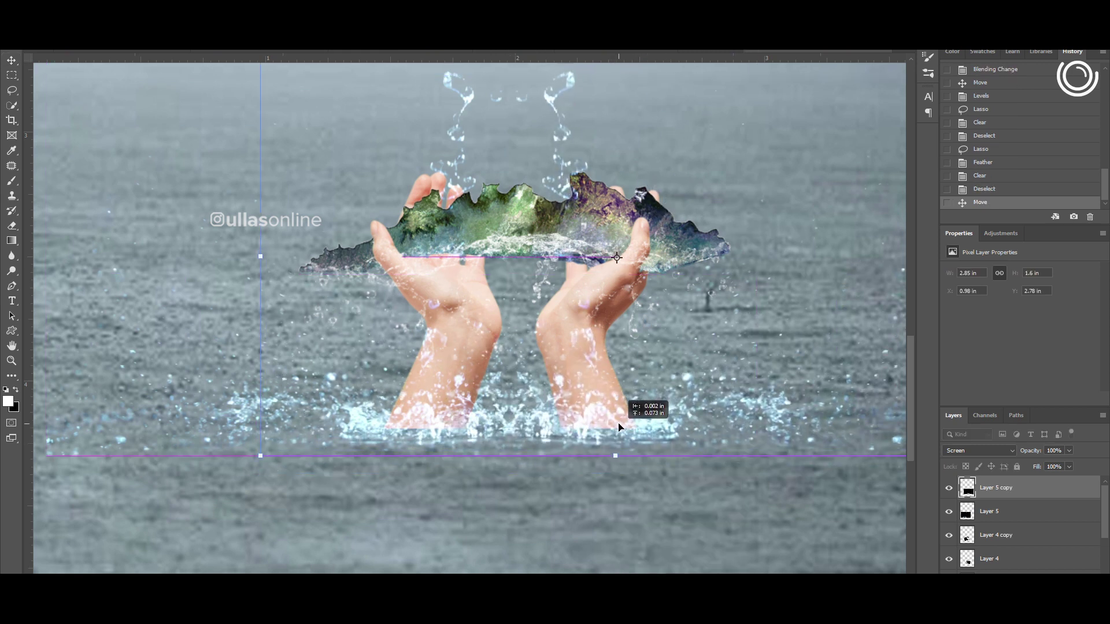
pyautogui.press('Return')
pyautogui.scroll(-3, 659, 430)
pyautogui.scroll(3, 659, 430)
# Step: Lasso and delete the unwanted splash area above the map
pyautogui.press('l')
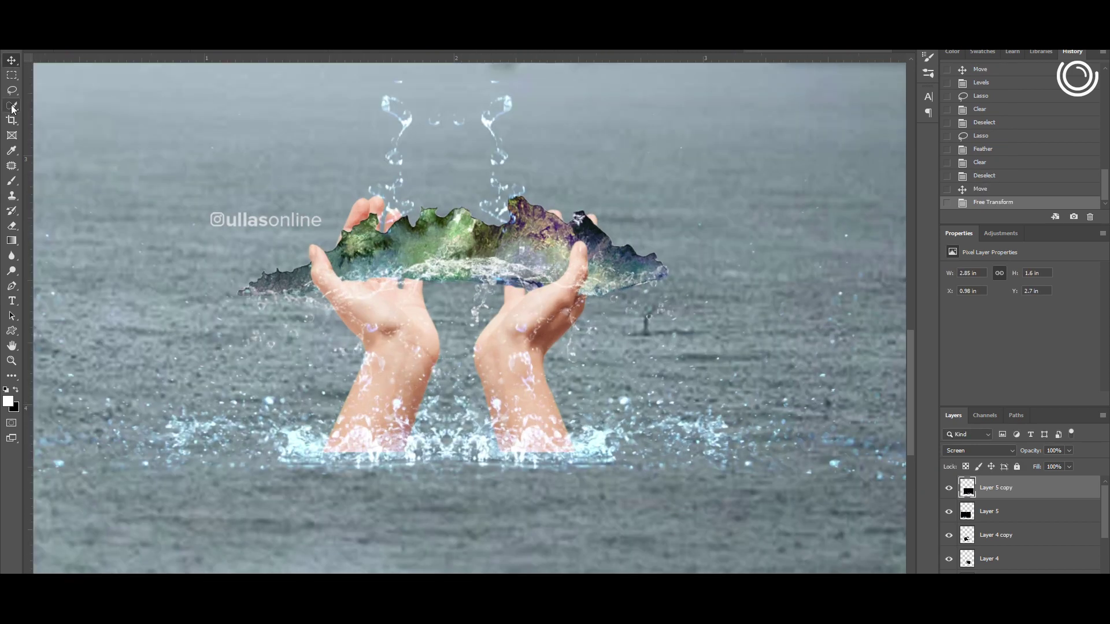
pyautogui.scroll(2, 520, 174)
pyautogui.moveTo(570, 181); pyautogui.dragTo(472, 192)
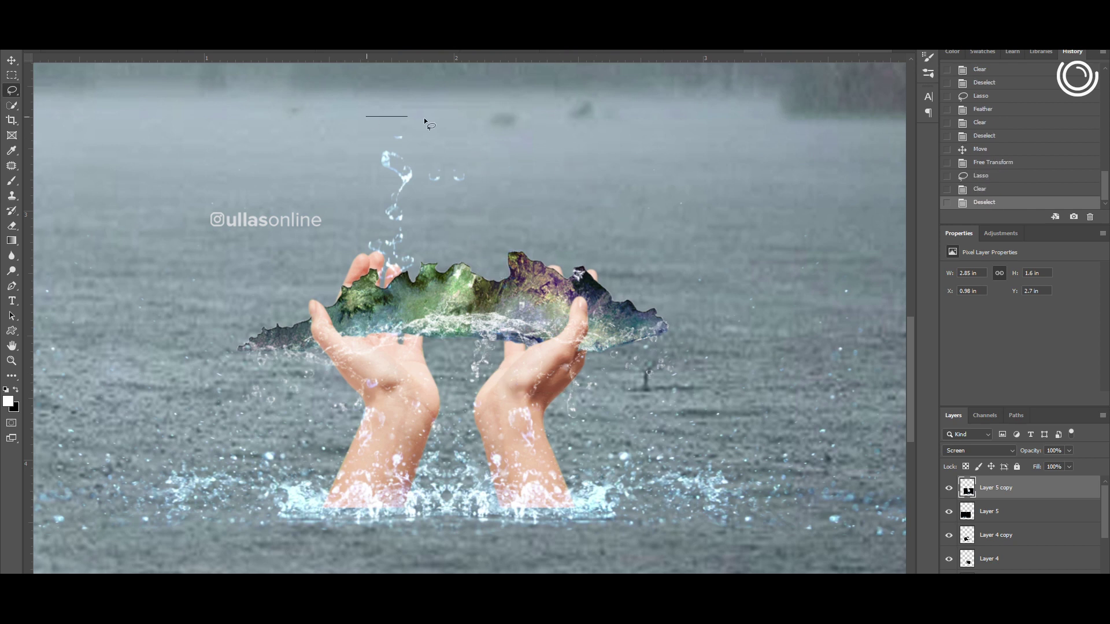
pyautogui.press('Delete')
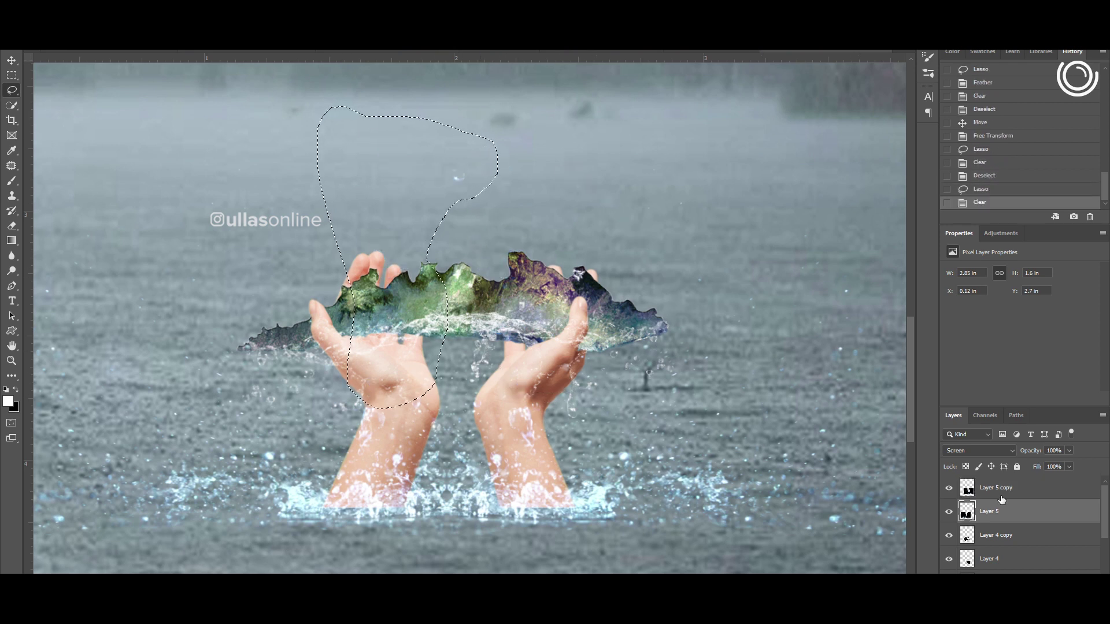
pyautogui.hotkey('ctrl', 'd')
pyautogui.scroll(1, 504, 436)
pyautogui.scroll(-3, 504, 404)
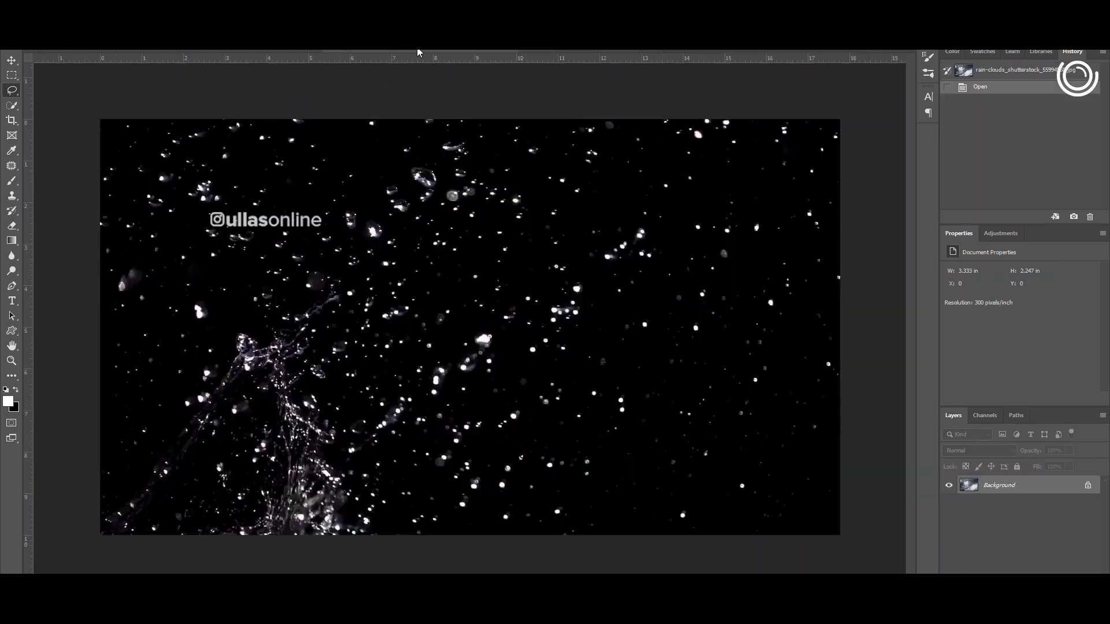
# Step: Paste the droplet image into the composite in Screen mode, scaled down and moved onto the hands
pyautogui.press('m')
pyautogui.hotkey('ctrl', 'a')
pyautogui.hotkey('ctrl', 'c')
pyautogui.hotkey('ctrl', 'Tab')
pyautogui.hotkey('ctrl', 'v')
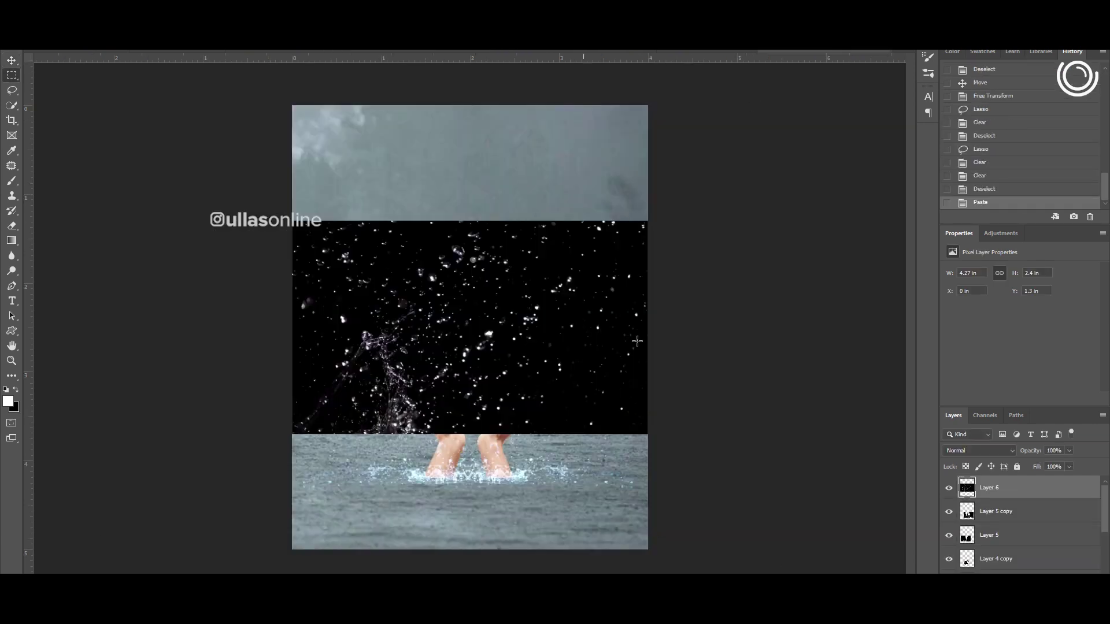
pyautogui.click(978, 450)
pyautogui.click(978, 396)
pyautogui.moveTo(671, 224); pyautogui.dragTo(354, 456)
pyautogui.scroll(3, 504, 380)
pyautogui.moveTo(504, 379); pyautogui.dragTo(473, 430)
pyautogui.scroll(3, 428, 438)
pyautogui.press('Return')
# Step: Duplicate the droplet layer and rearrange the Layer 4 copy splash layers
pyautogui.hotkey('ctrl', 'j')
pyautogui.scroll(-4, 499, 438)
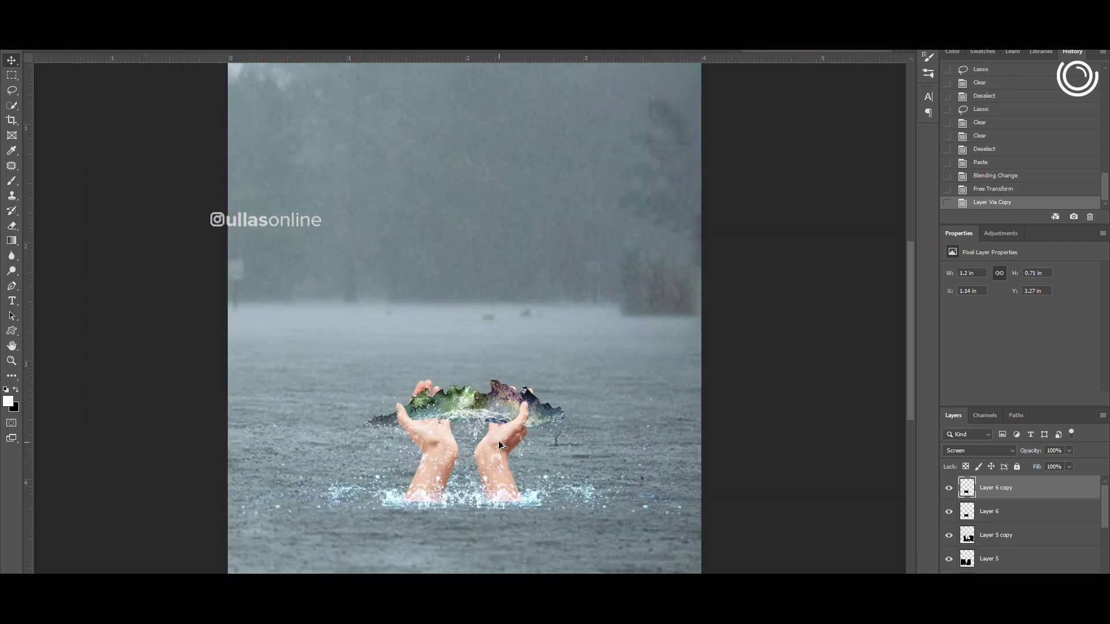
pyautogui.scroll(2, 499, 440)
pyautogui.click(976, 534)
pyautogui.scroll(-3, 982, 532)
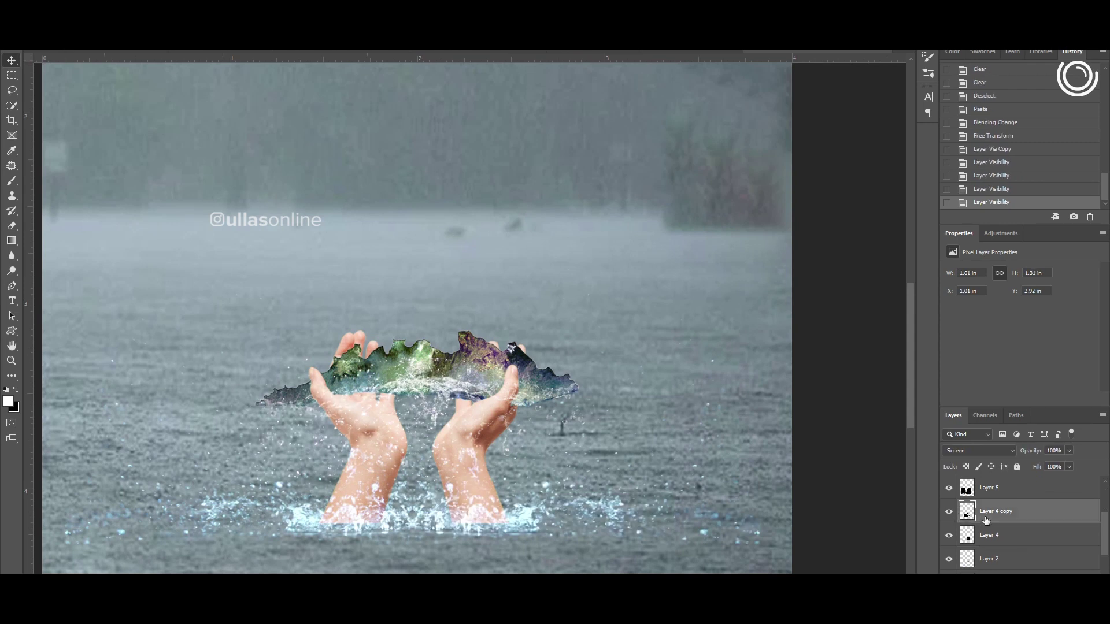
pyautogui.click(992, 558)
pyautogui.scroll(-2, 1018, 519)
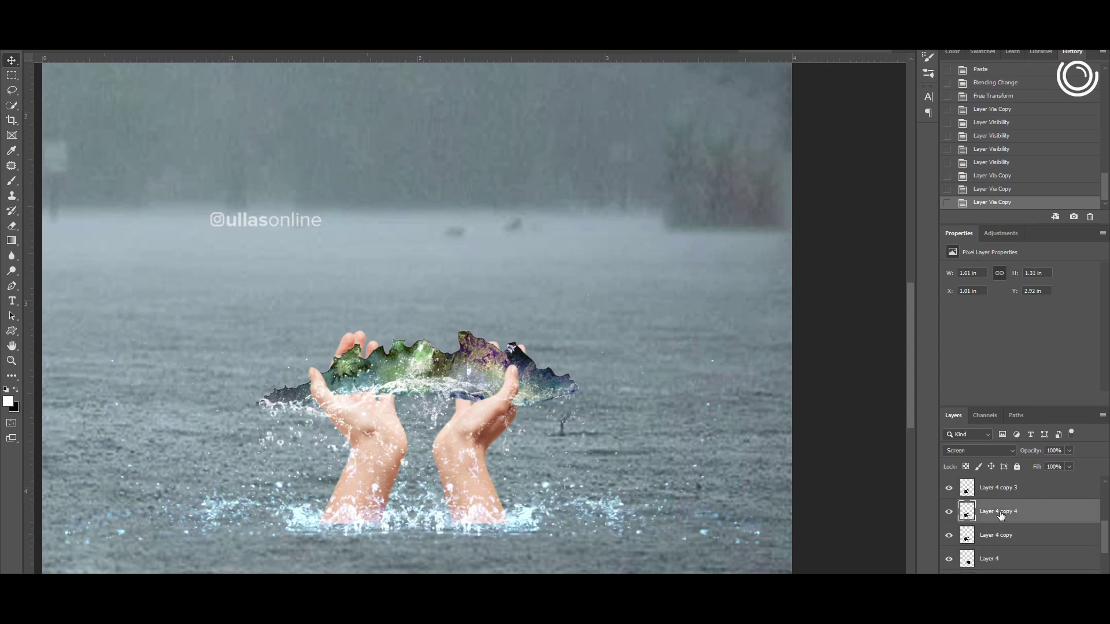
pyautogui.click(1000, 534)
pyautogui.scroll(-3, 676, 448)
pyautogui.scroll(2, 469, 438)
pyautogui.scroll(-2, 469, 438)
pyautogui.scroll(2, 1010, 526)
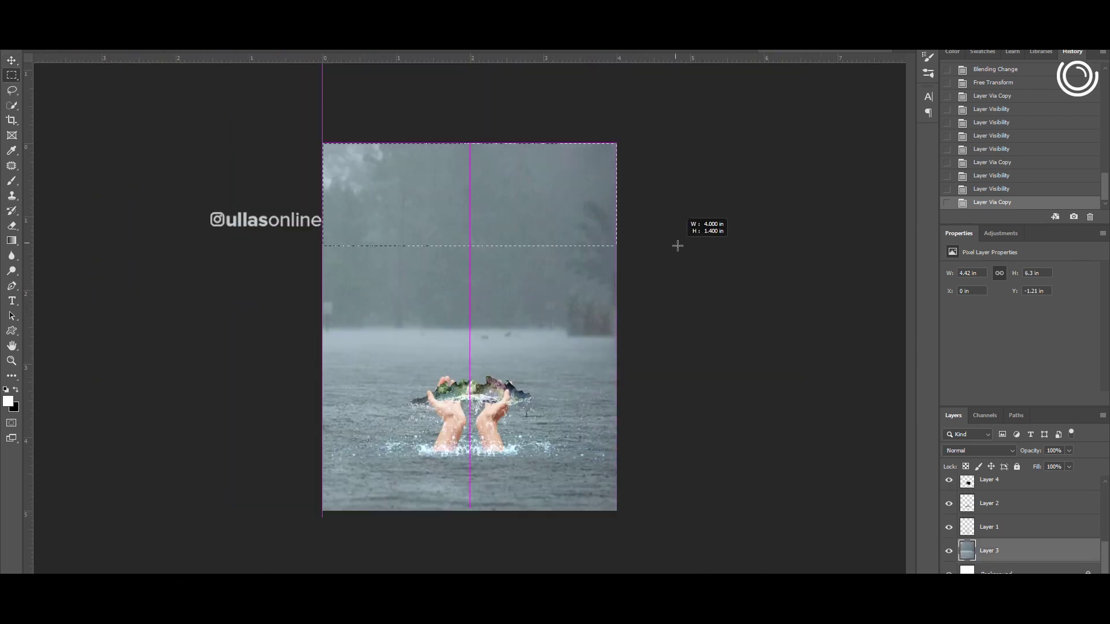
# Step: Fade out the top of the sea photo with a feathered selection and Delete
pyautogui.moveTo(675, 243); pyautogui.dragTo(675, 242)
pyautogui.hotkey('shift', 'F6')
pyautogui.click(608, 189)
pyautogui.press('Delete')
pyautogui.press('Delete')
pyautogui.hotkey('ctrl', 'd')
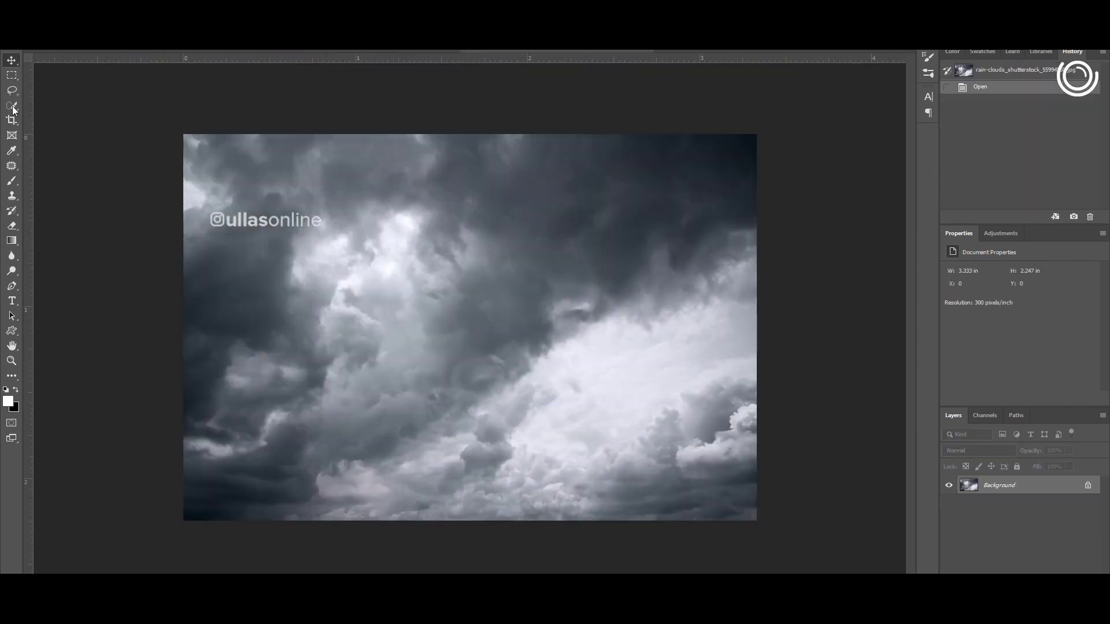
# Step: Cut the cloud photo and paste it into the composite near the top
pyautogui.hotkey('ctrl', 'a')
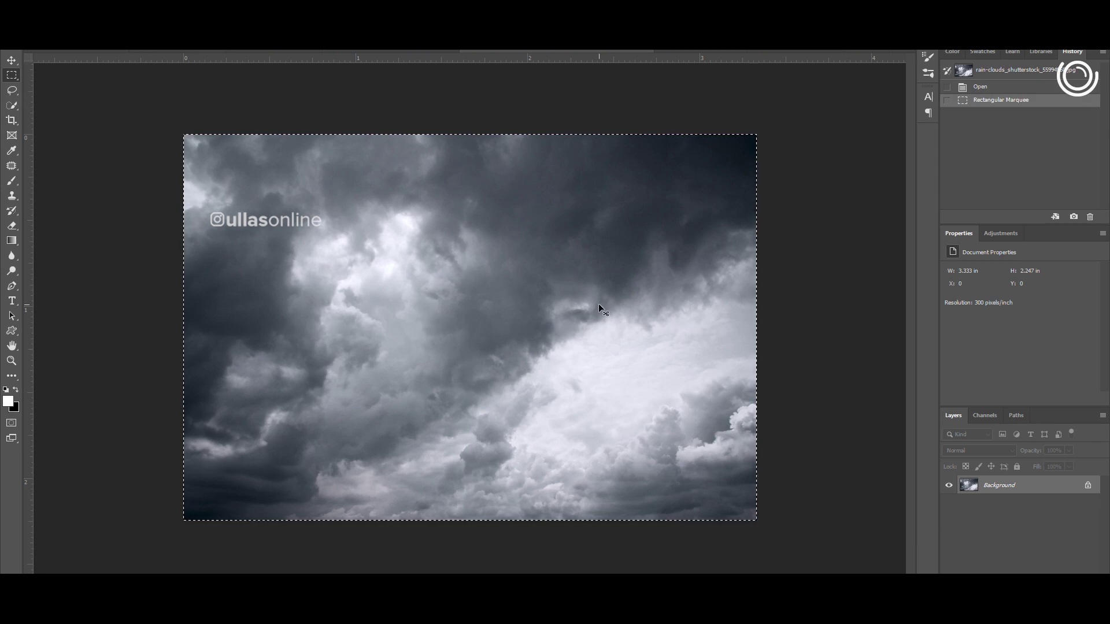
pyautogui.hotkey('ctrl', 'x')
pyautogui.hotkey('ctrl', 'Tab')
pyautogui.hotkey('ctrl', 'v')
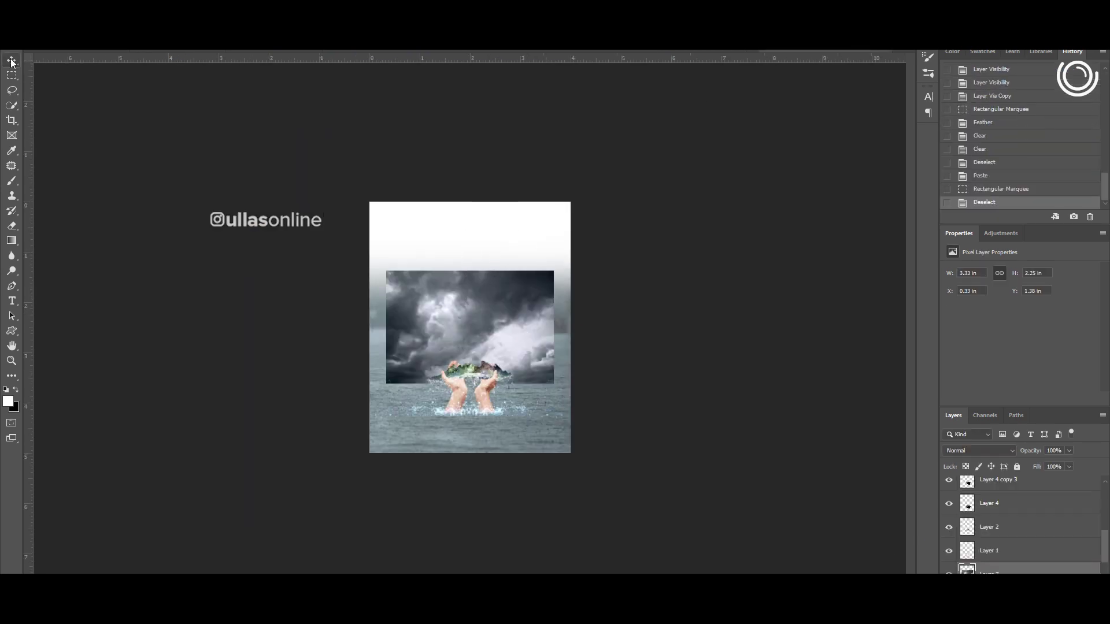
pyautogui.click(12, 61)
pyautogui.moveTo(470, 327); pyautogui.dragTo(515, 293)
# Step: Enlarge the clouds to cover the sky and move them behind the sea photo
pyautogui.hotkey('ctrl', 't')
pyautogui.moveTo(601, 324); pyautogui.dragTo(634, 347)
pyautogui.moveTo(566, 289); pyautogui.dragTo(535, 287)
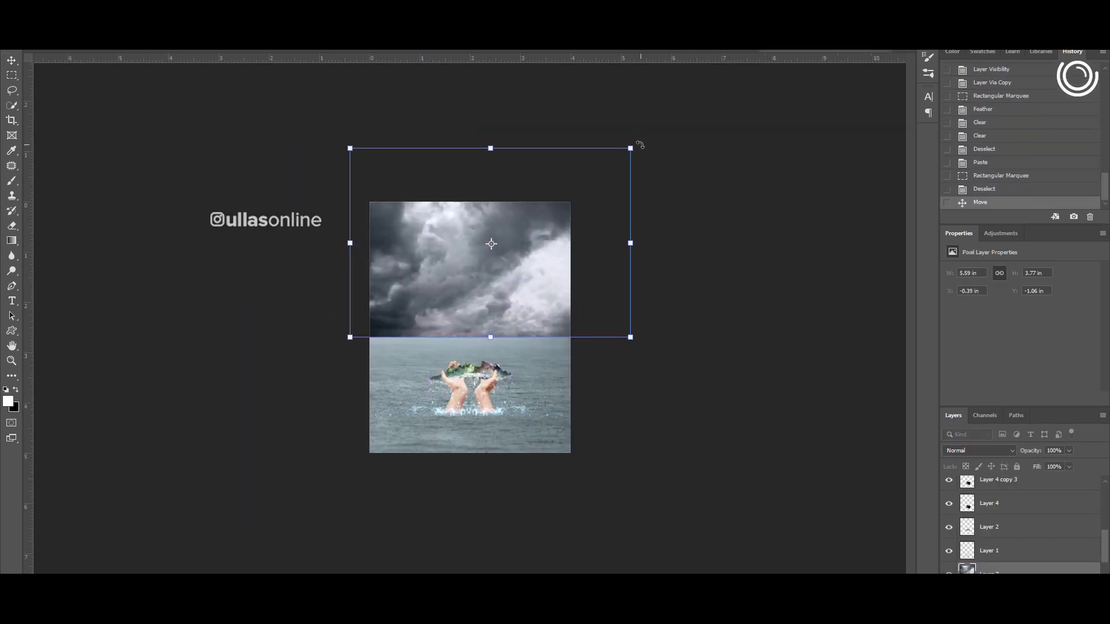
pyautogui.press('Return')
pyautogui.hotkey('ctrl', '[')
pyautogui.hotkey('ctrl', '+')
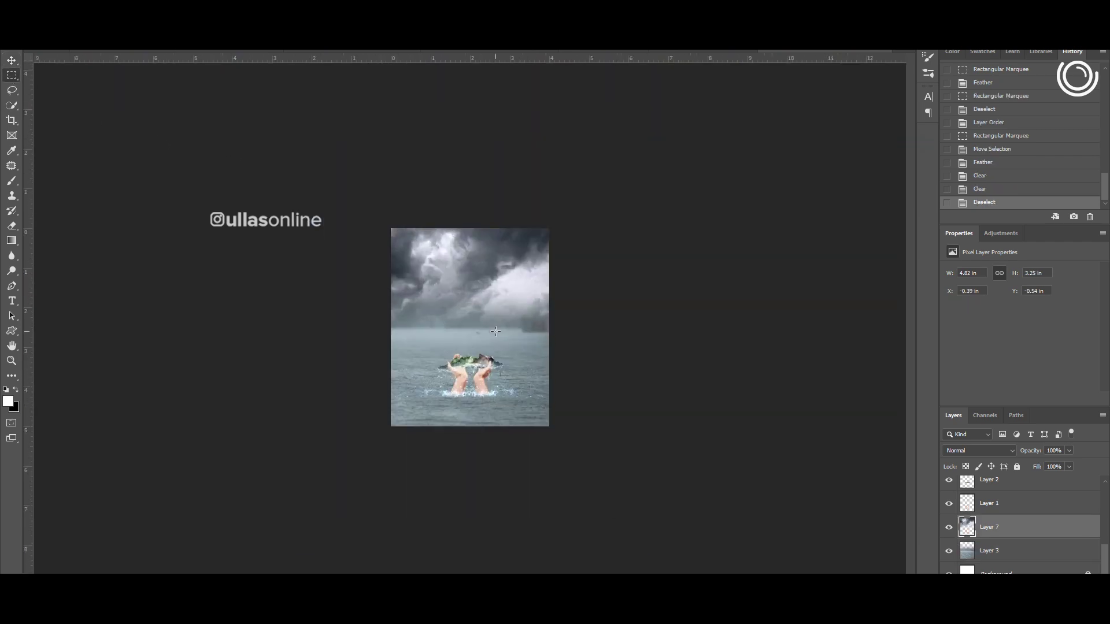
pyautogui.scroll(6, 461, 411)
pyautogui.scroll(-6, 460, 410)
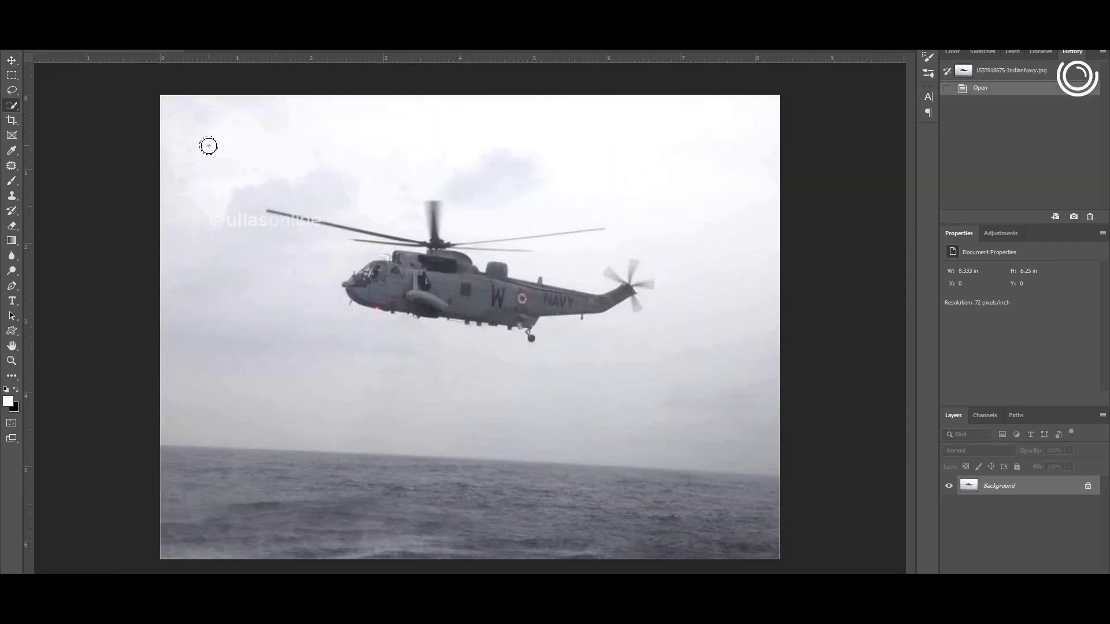
# Step: Select the helicopter including its rotor mast and blades, and drop it into the stormy sky
pyautogui.press('m')
pyautogui.moveTo(158, 94); pyautogui.dragTo(902, 419)
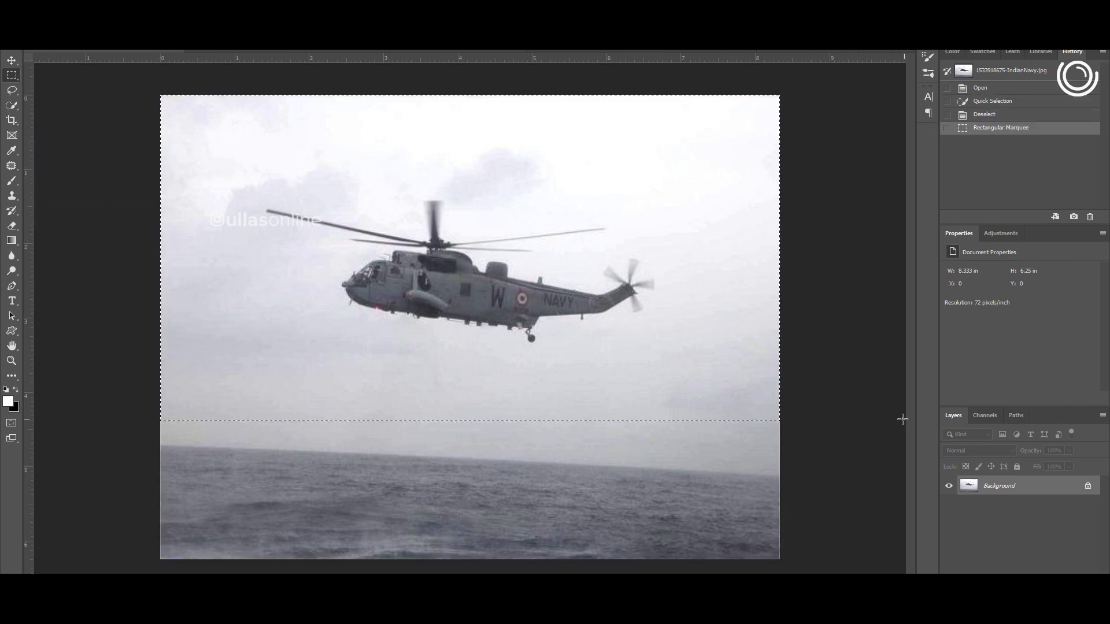
pyautogui.moveTo(571, 396); pyautogui.dragTo(709, 179)
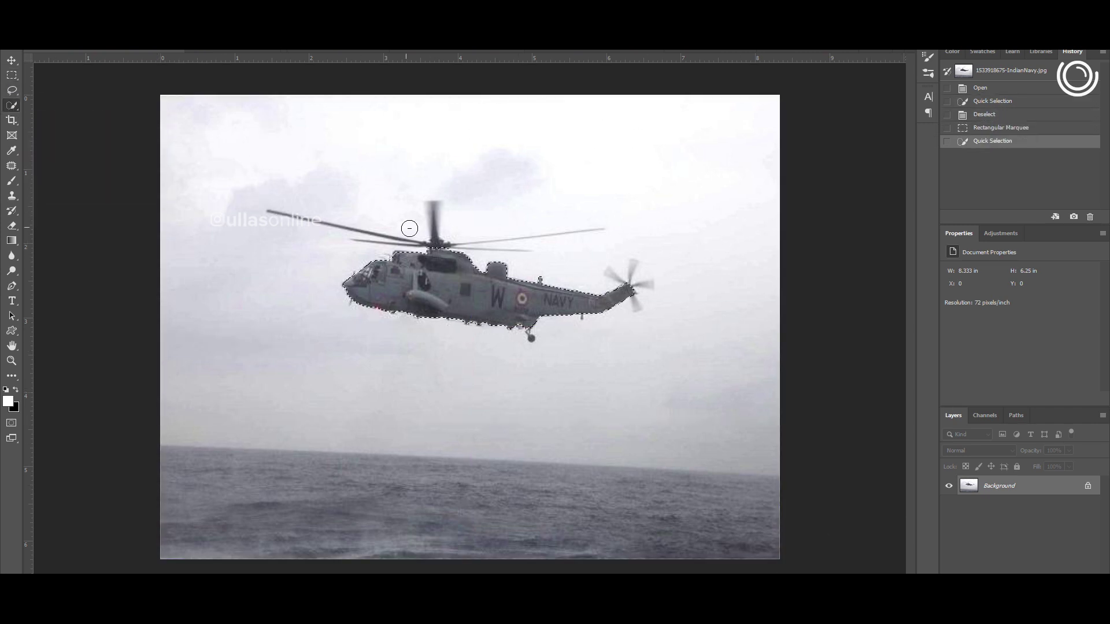
pyautogui.scroll(2, 450, 248)
pyautogui.moveTo(431, 194); pyautogui.dragTo(449, 241)
pyautogui.moveTo(317, 211); pyautogui.dragTo(330, 195)
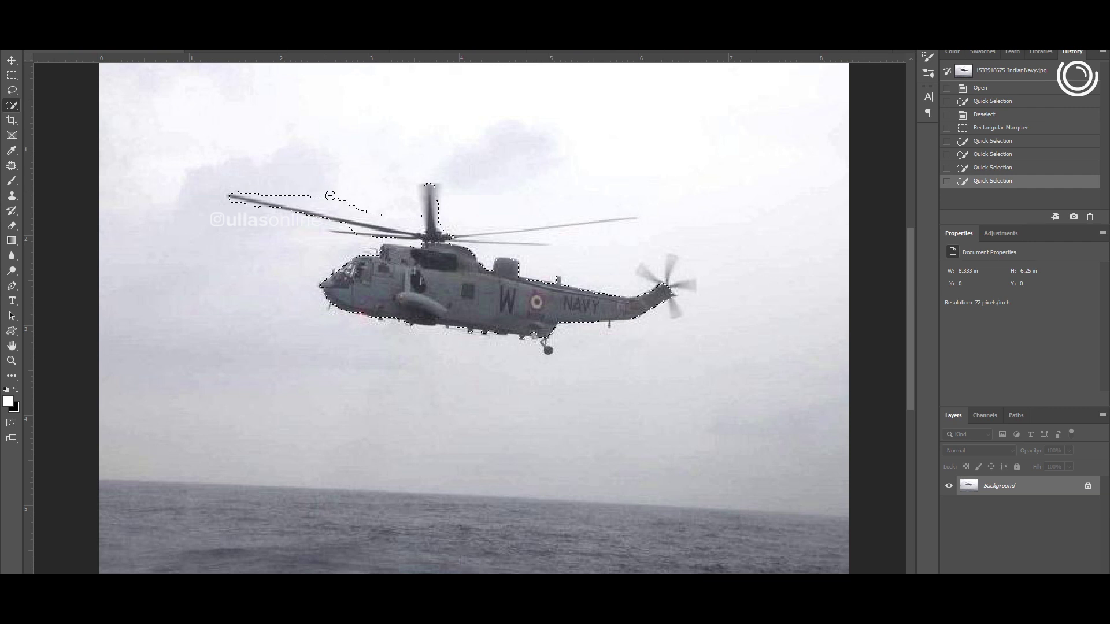
pyautogui.moveTo(445, 232)
pyautogui.mouseDown()
pyautogui.moveTo(632, 218)
pyautogui.moveTo(578, 243)
pyautogui.mouseUp()
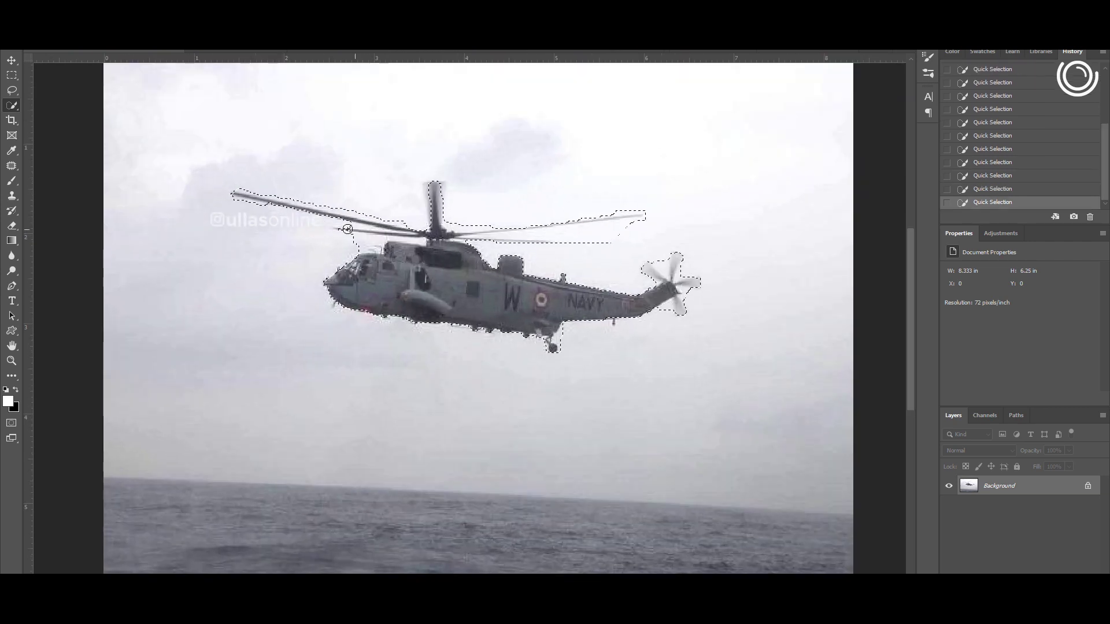
pyautogui.scroll(-1, 435, 221)
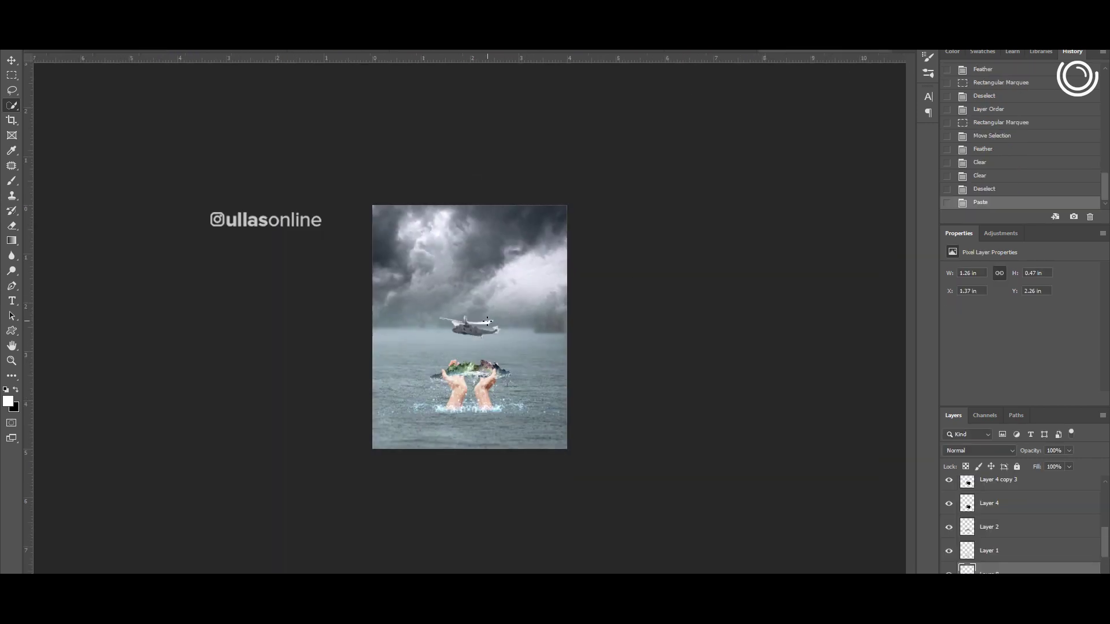
pyautogui.moveTo(472, 270); pyautogui.dragTo(562, 186)
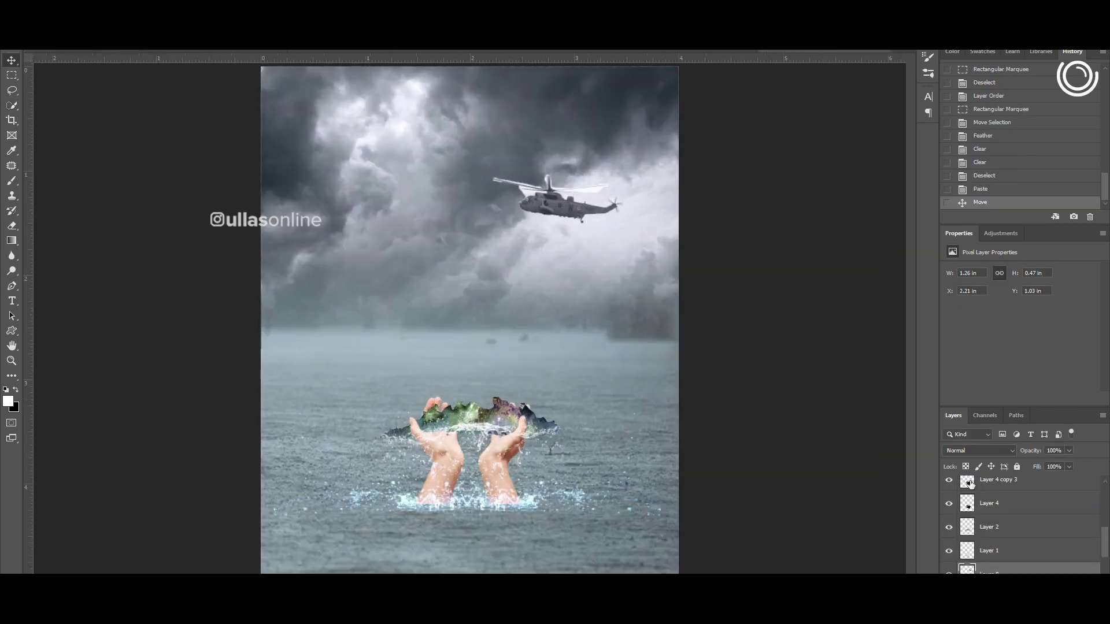
# Step: Adjust the helicopter's Levels, blend it in Multiply, and shrink it slightly rightward
pyautogui.hotkey('ctrl', 'l')
pyautogui.press('Return')
pyautogui.click(979, 450)
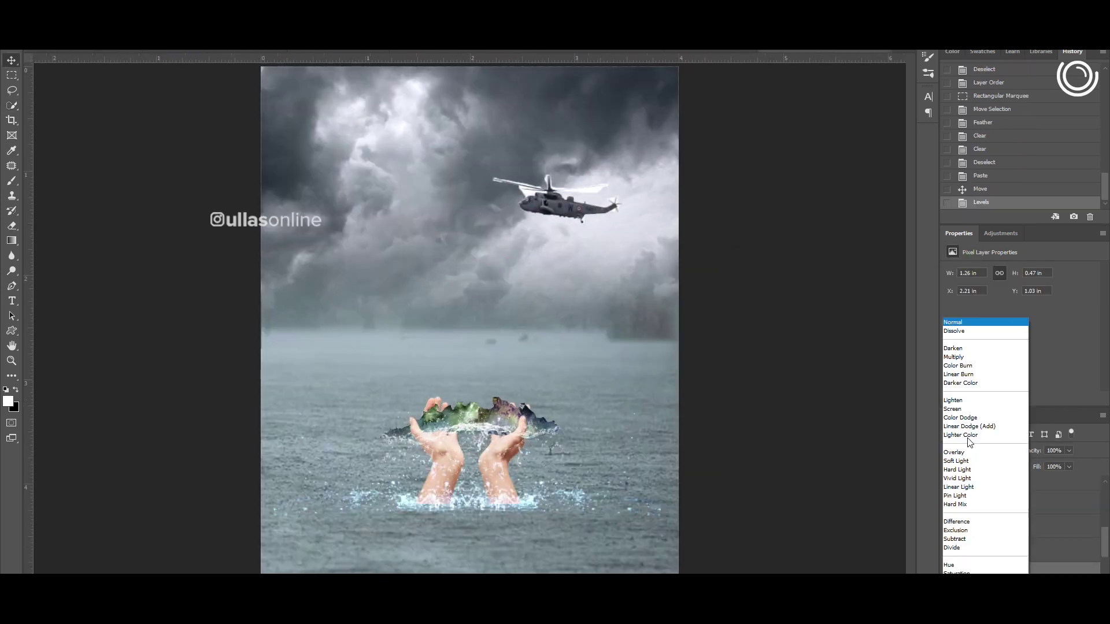
pyautogui.click(960, 358)
pyautogui.moveTo(567, 206); pyautogui.dragTo(607, 206)
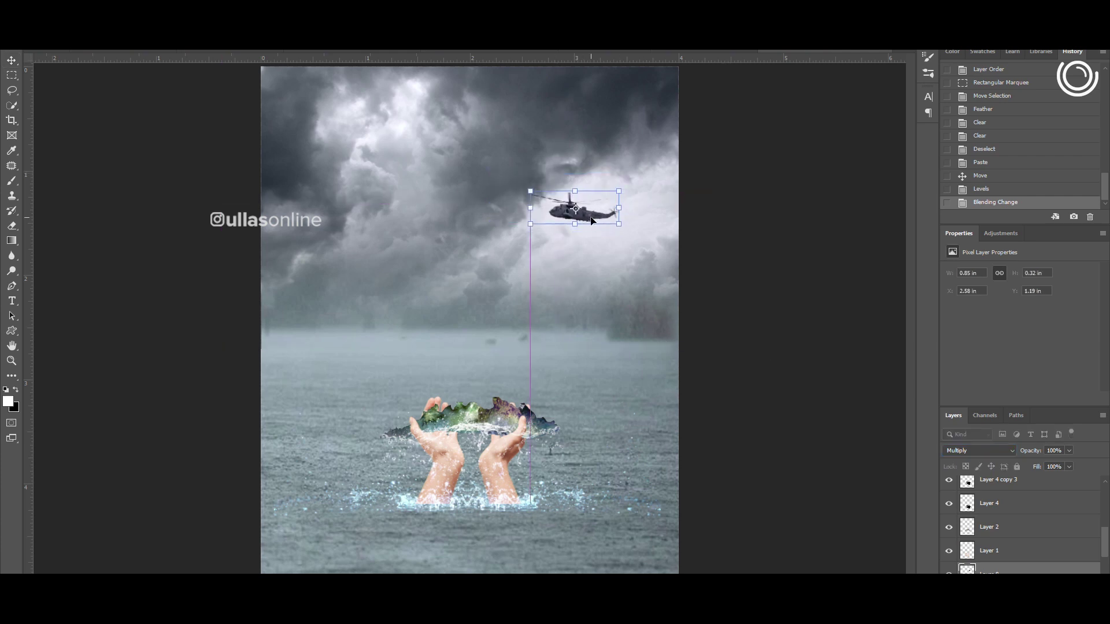
pyautogui.press('Return')
pyautogui.hotkey('ctrl', '-')
pyautogui.scroll(-3, 1017, 521)
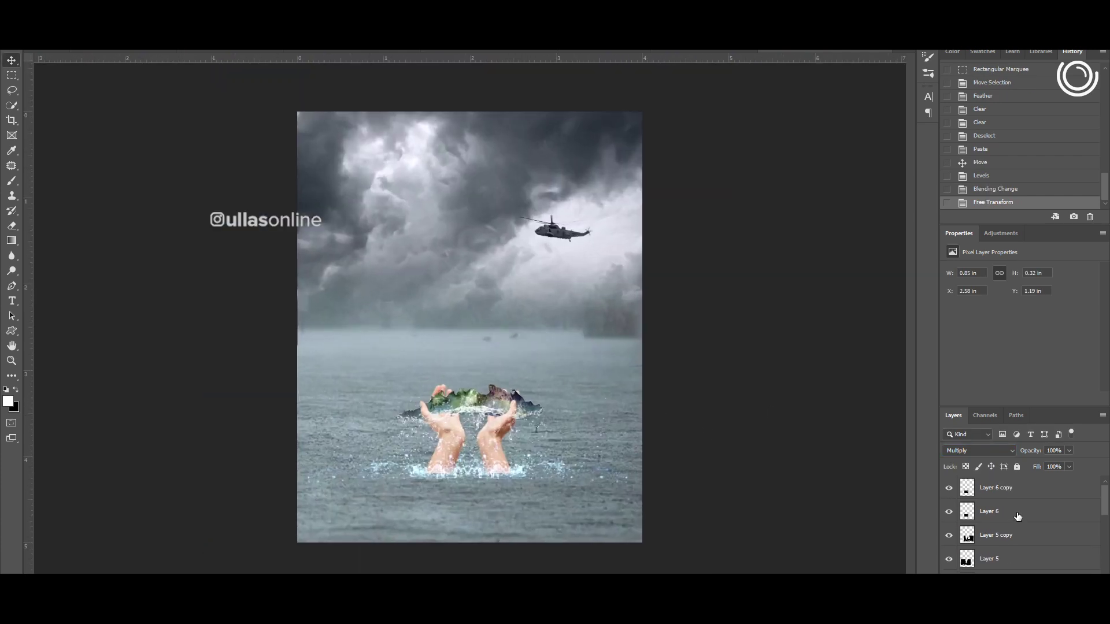
# Step: Raise the hands' midtones with Levels and lower their Camera Raw exposure to -0.30
pyautogui.click(994, 487)
pyautogui.hotkey('ctrl', 'l')
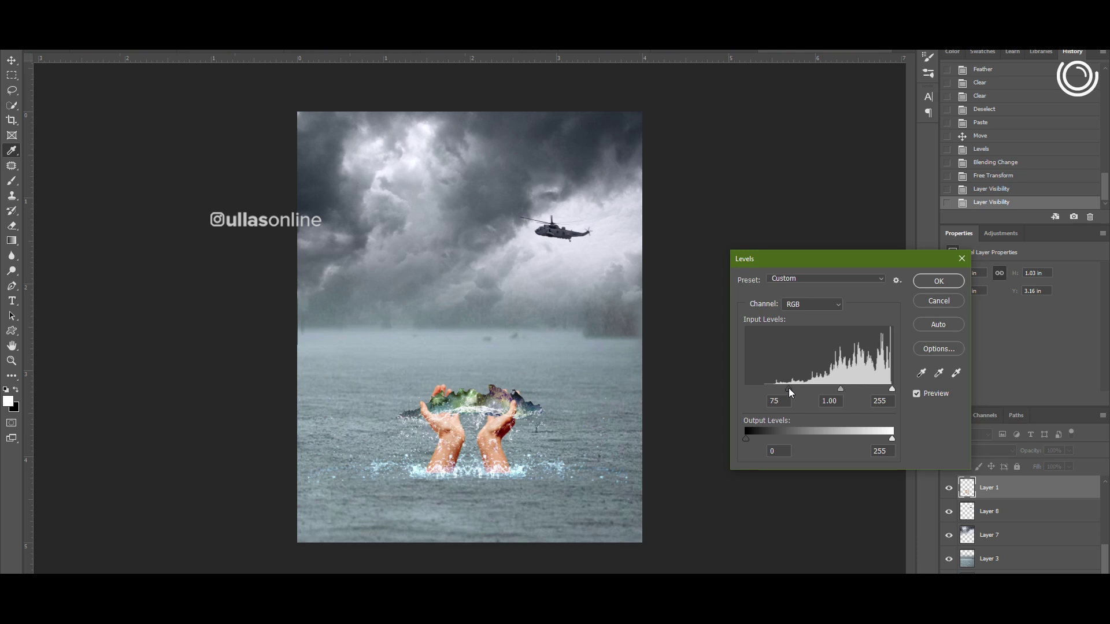
pyautogui.moveTo(839, 393); pyautogui.dragTo(835, 393)
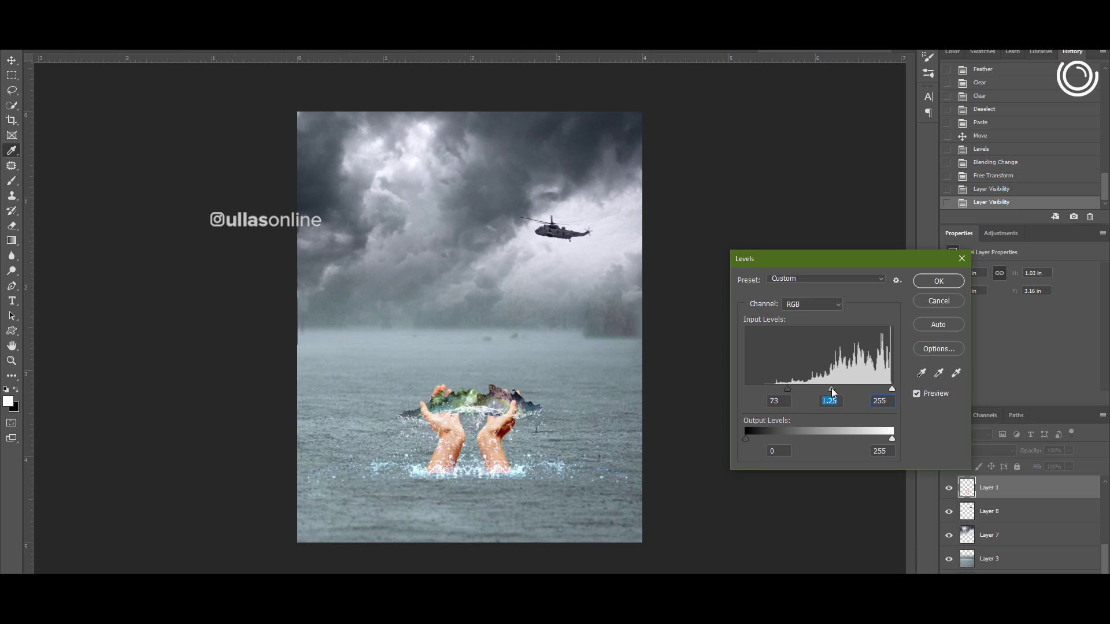
pyautogui.press('Return')
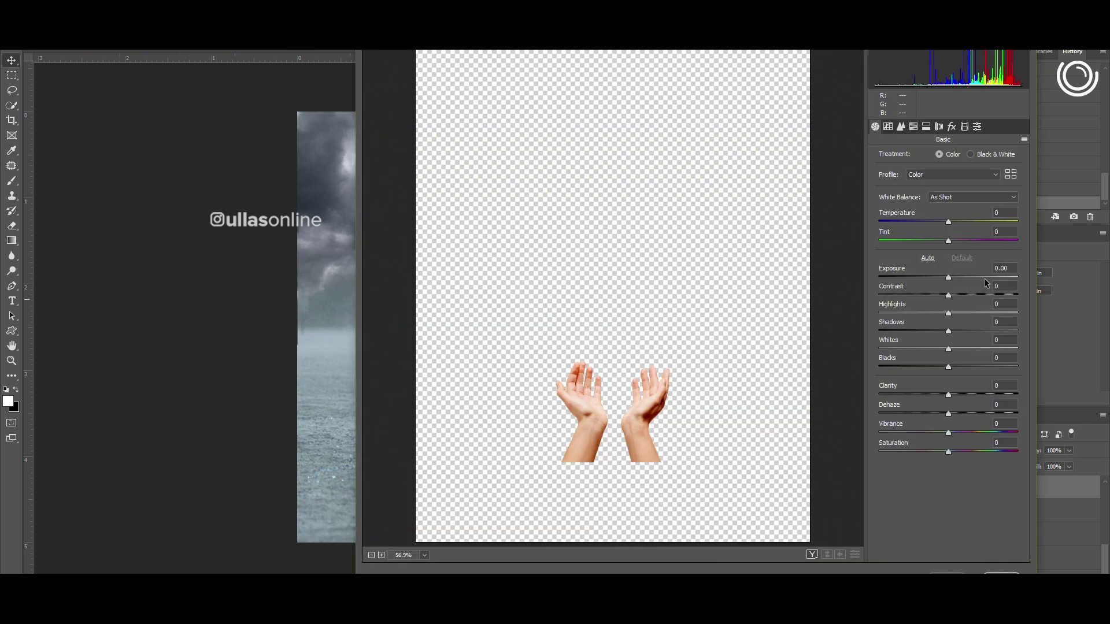
pyautogui.moveTo(984, 279); pyautogui.dragTo(946, 299)
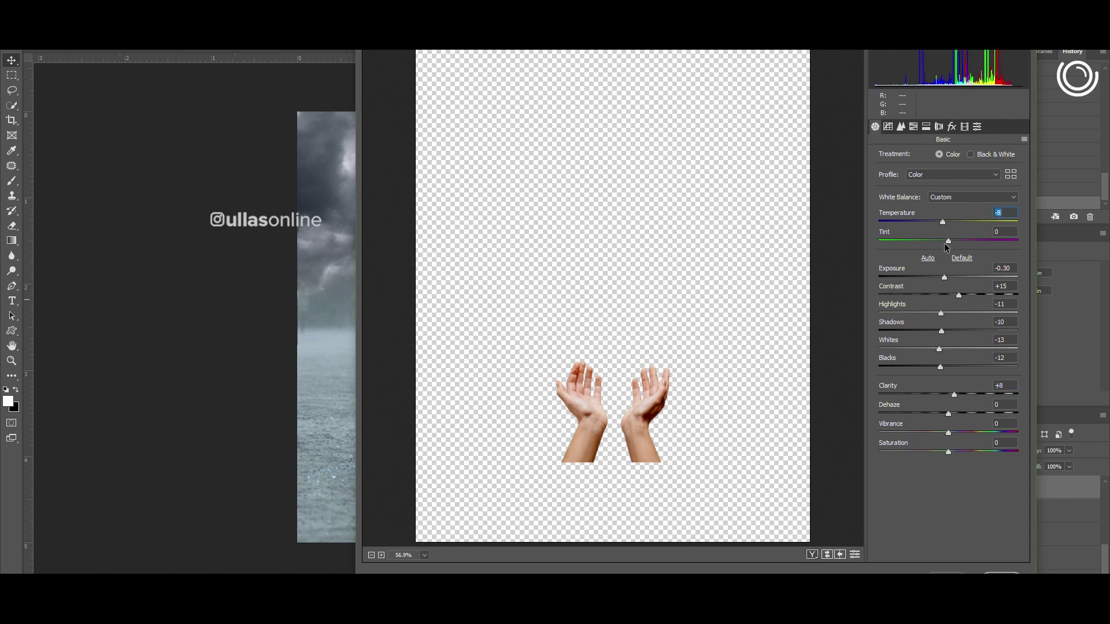
# Step: Apply the Camera Raw adjustments to the hands
pyautogui.press('Return')
pyautogui.scroll(3, 481, 418)
pyautogui.scroll(-3, 491, 445)
pyautogui.scroll(-1, 490, 445)
pyautogui.scroll(3, 475, 421)
# Step: Enlarge and distort the extra splash layer so it wraps around the hands
pyautogui.click(475, 421)
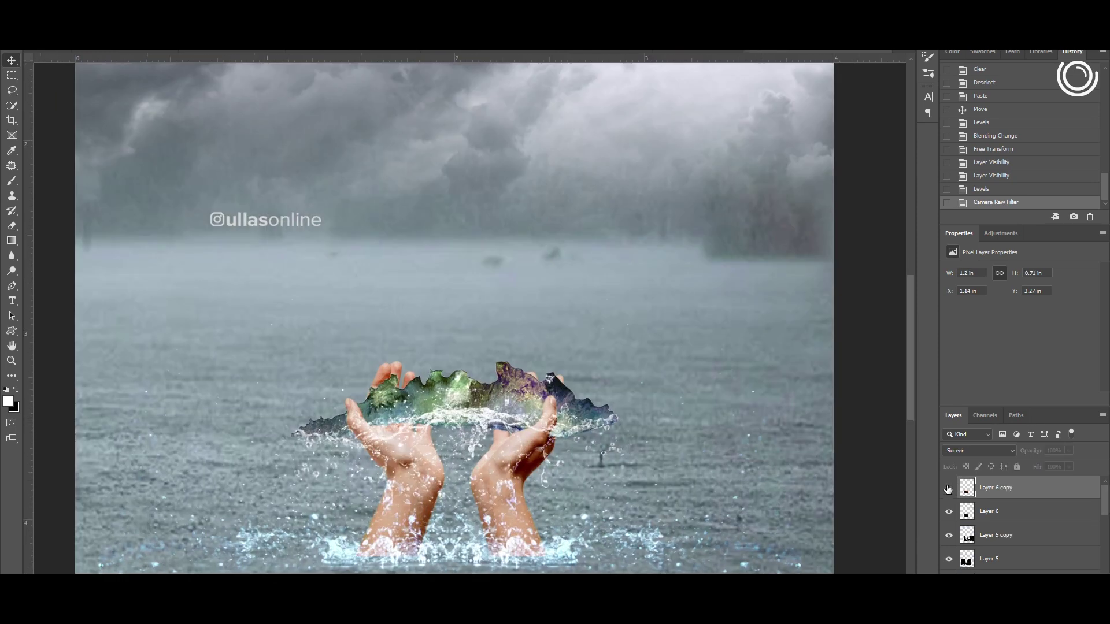
pyautogui.scroll(-1, 949, 537)
pyautogui.click(947, 535)
pyautogui.moveTo(548, 434)
pyautogui.mouseDown()
pyautogui.moveTo(539, 383)
pyautogui.moveTo(558, 371)
pyautogui.moveTo(543, 414)
pyautogui.mouseUp()
pyautogui.moveTo(742, 246); pyautogui.dragTo(775, 268)
pyautogui.press('Return')
pyautogui.scroll(2, 567, 426)
# Step: Trim excess splash with a lasso selection, undo the last erase, and deselect
pyautogui.press('l')
pyautogui.hotkey('ctrl', 'z')
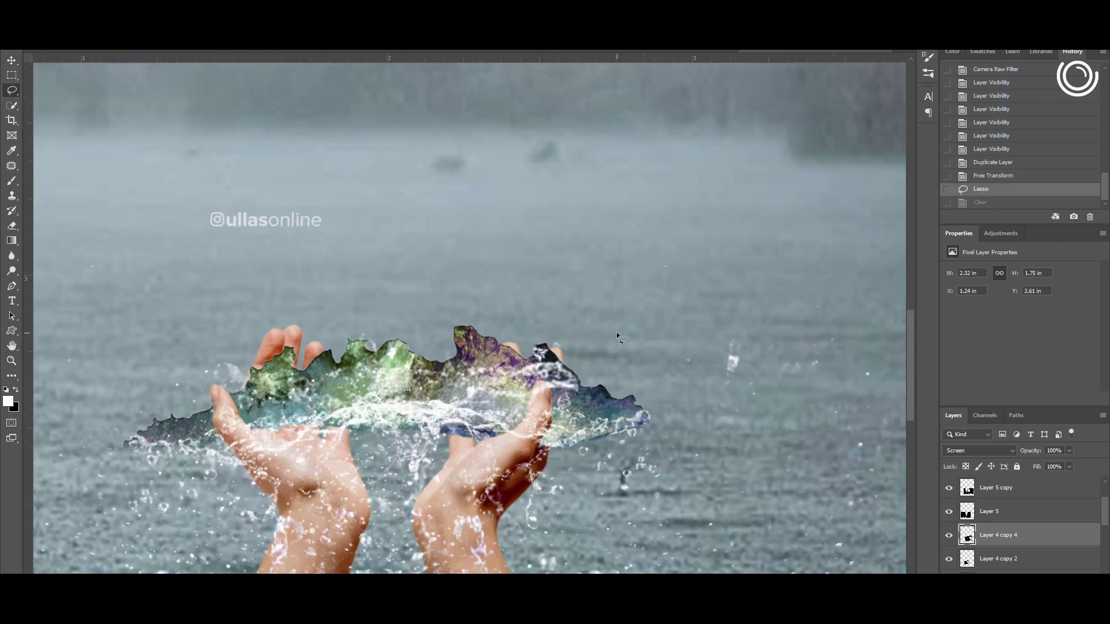
pyautogui.hotkey('ctrl', 'd')
pyautogui.scroll(-5, 594, 409)
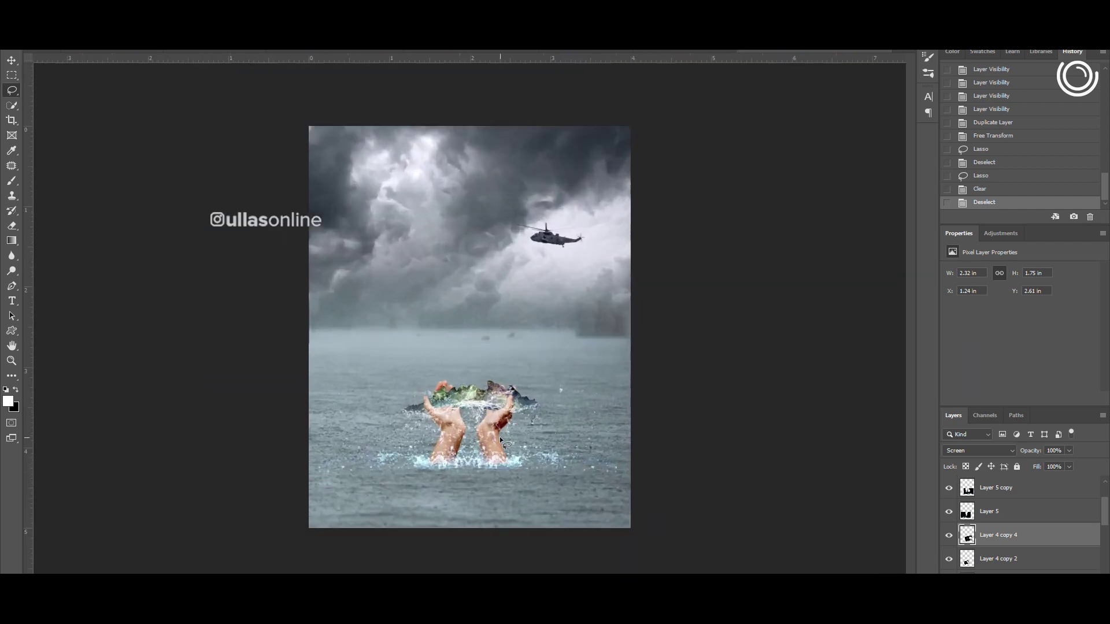
pyautogui.scroll(1, 509, 415)
pyautogui.scroll(-1, 616, 296)
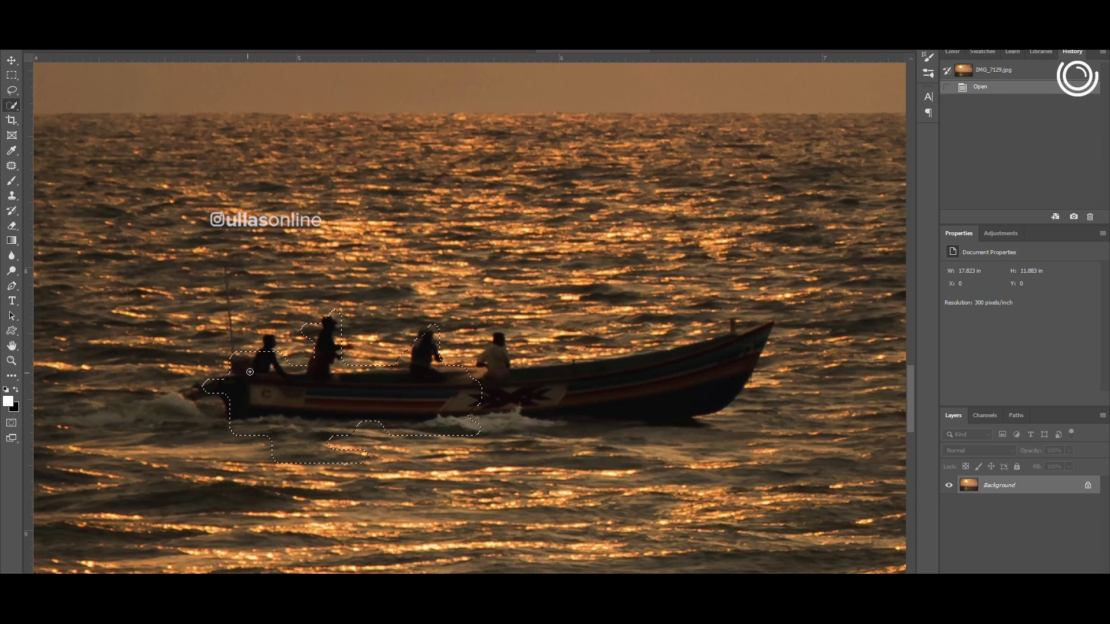
# Step: Refine the Quick Selection around the boat hull and its four crew, excluding the wake
pyautogui.moveTo(249, 372)
pyautogui.mouseDown()
pyautogui.moveTo(268, 340)
pyautogui.moveTo(267, 352)
pyautogui.moveTo(479, 371)
pyautogui.mouseUp()
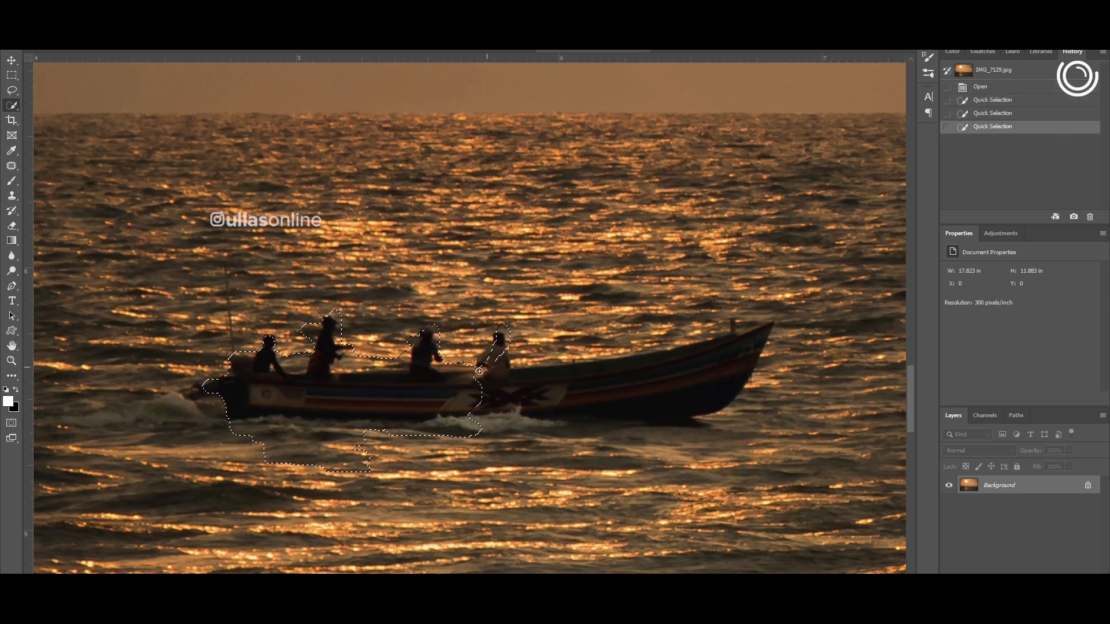
pyautogui.moveTo(698, 407); pyautogui.dragTo(726, 359)
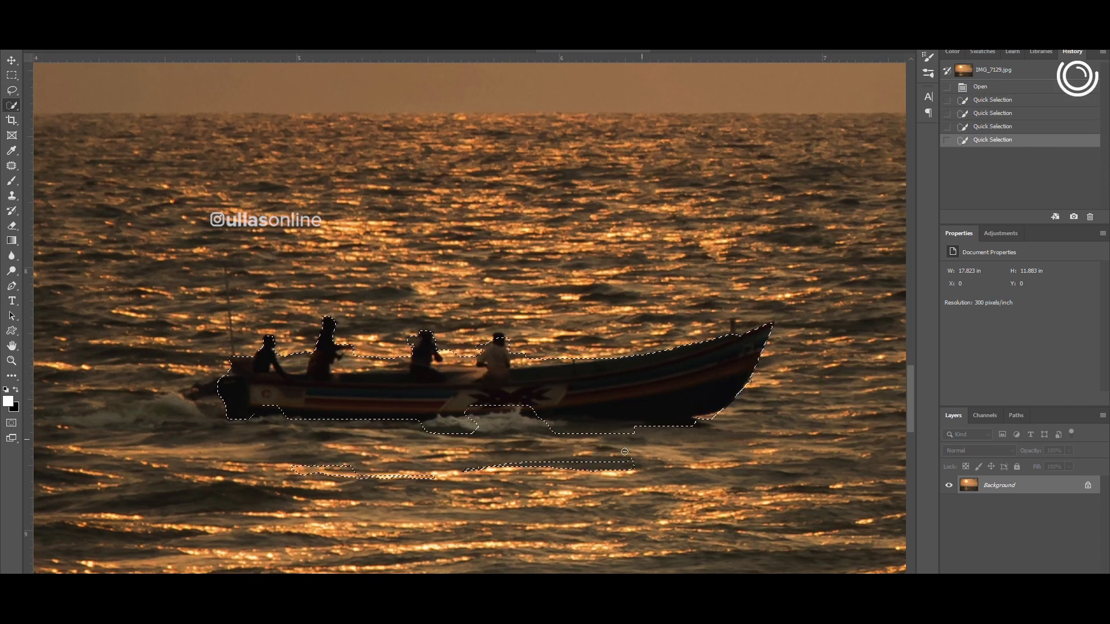
pyautogui.moveTo(642, 467); pyautogui.dragTo(582, 436)
pyautogui.moveTo(645, 424); pyautogui.dragTo(549, 428)
pyautogui.moveTo(375, 422); pyautogui.dragTo(462, 454)
pyautogui.moveTo(377, 428); pyautogui.dragTo(439, 417)
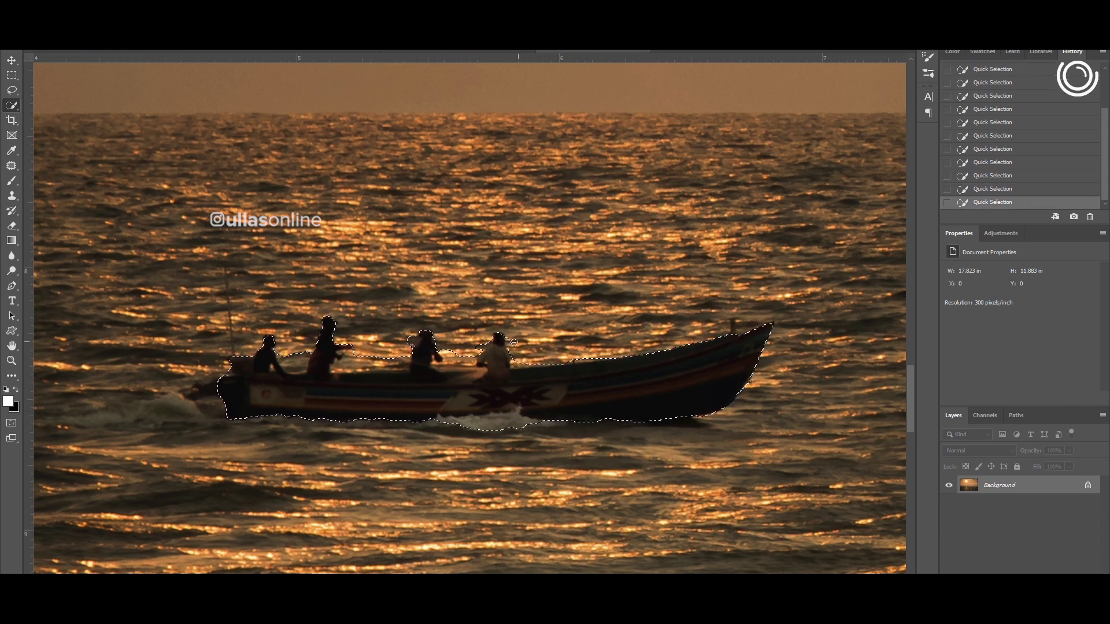
pyautogui.scroll(2, 514, 342)
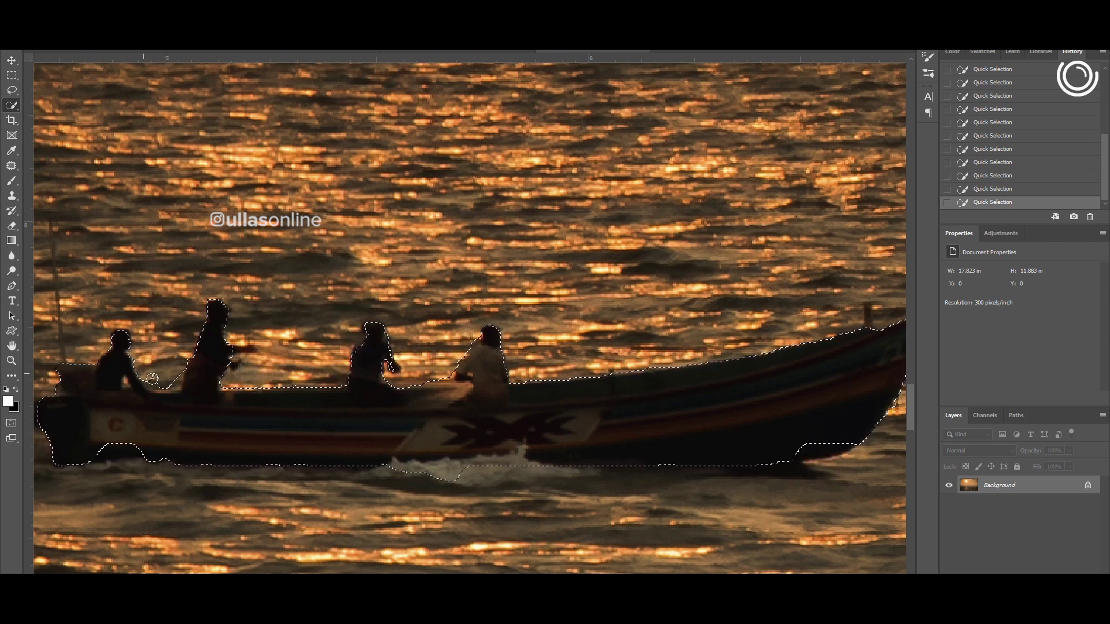
pyautogui.scroll(-3, 208, 390)
# Step: Feather the boat selection by 125 px, cut it, and return to the composite
pyautogui.hotkey('shift', 'F6')
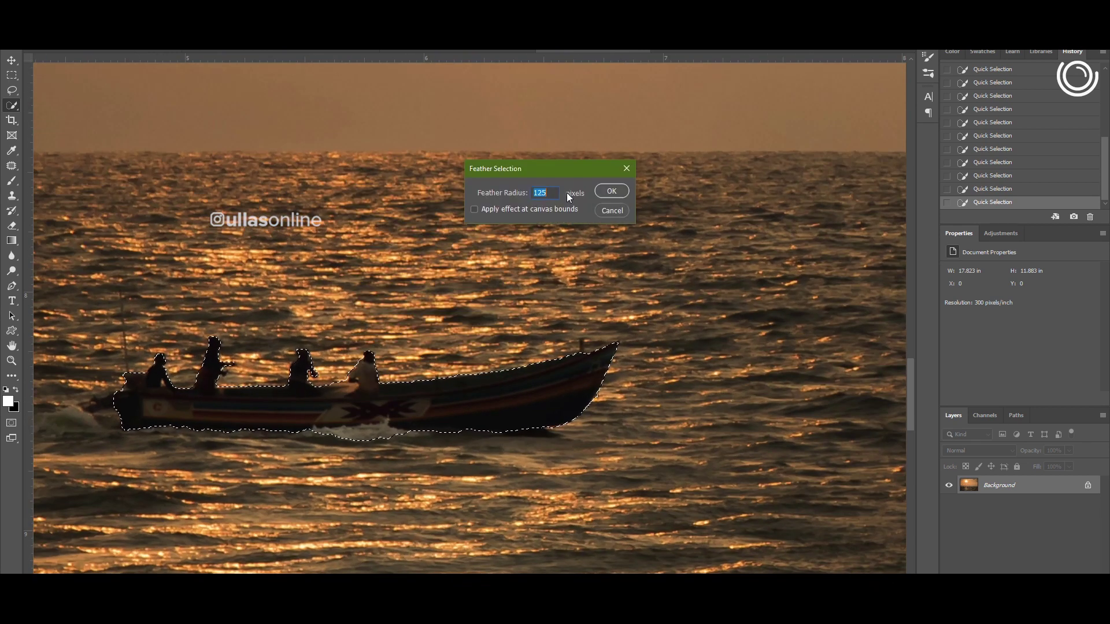
pyautogui.click(611, 191)
pyautogui.hotkey('ctrl', 'x')
pyautogui.hotkey('ctrl', 'Tab')
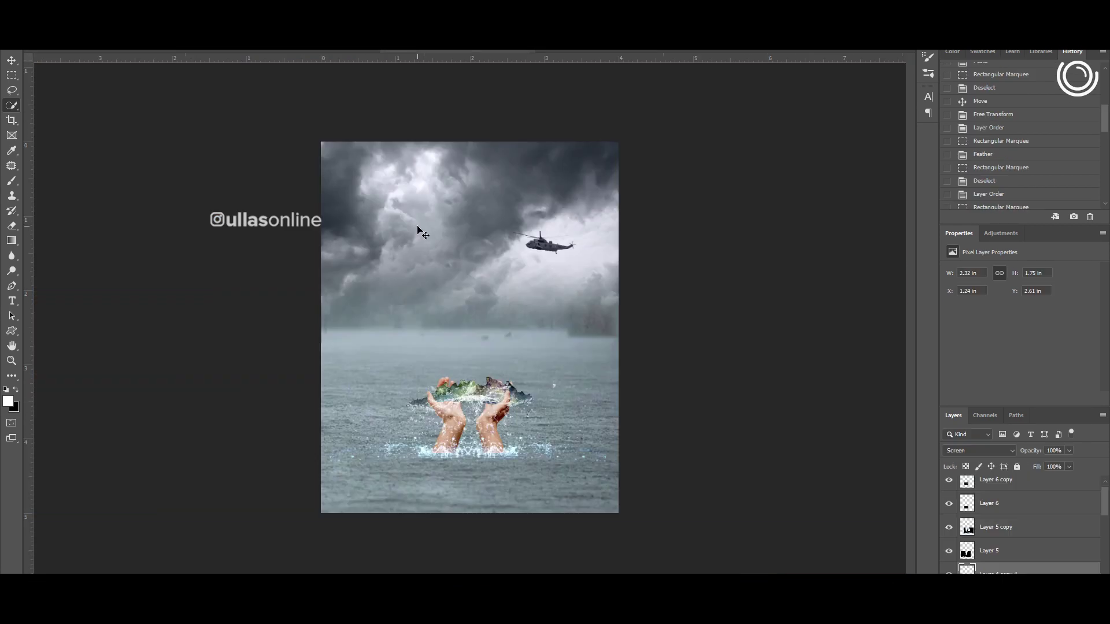
# Step: Paste the boat, shrink it to a small distant size, and darken it with Levels
pyautogui.hotkey('ctrl', 'v')
pyautogui.hotkey('ctrl', 't')
pyautogui.moveTo(619, 336); pyautogui.dragTo(413, 355)
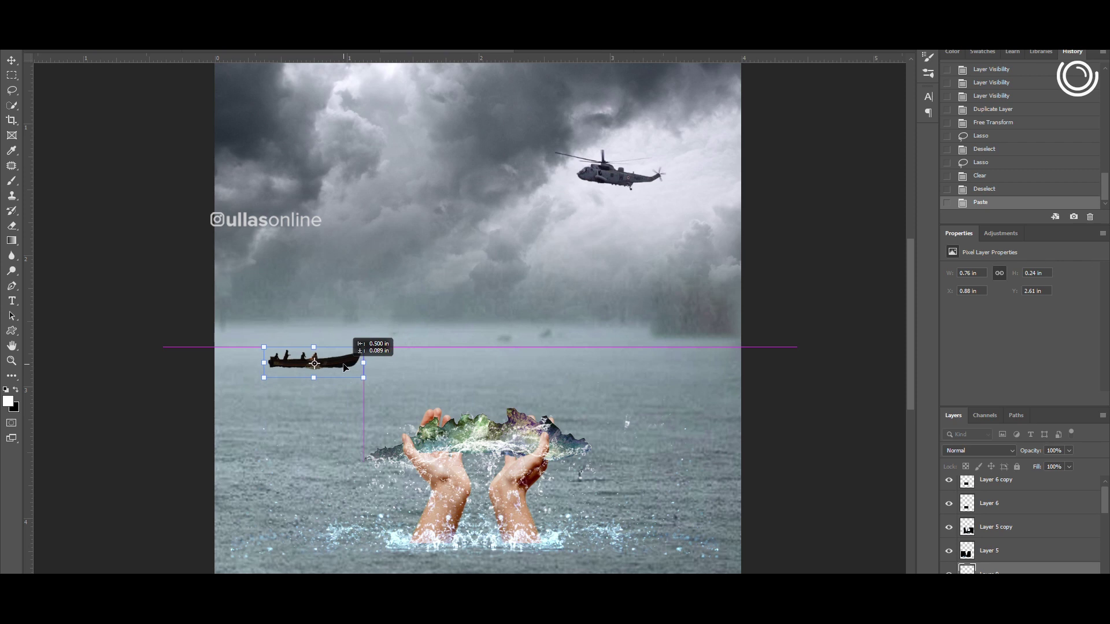
pyautogui.press('Return')
pyautogui.scroll(5, 344, 367)
pyautogui.hotkey('ctrl', 'l')
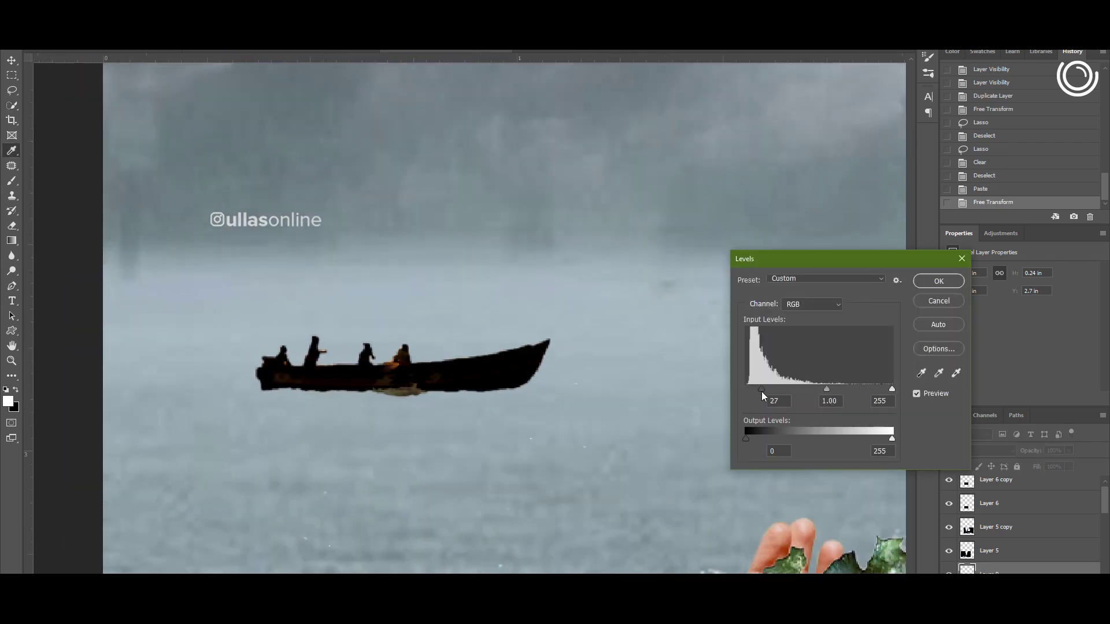
pyautogui.press('Return')
pyautogui.scroll(-4, 591, 326)
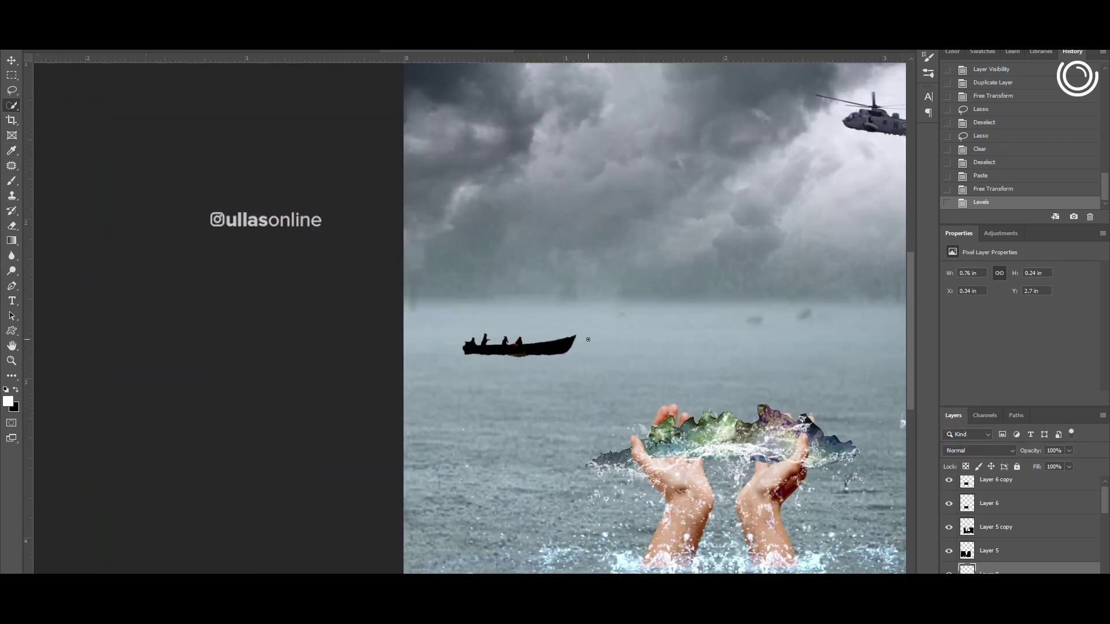
# Step: Field-blur the boat, then give the helicopter the same blur and darker Levels
pyautogui.click(337, 147)
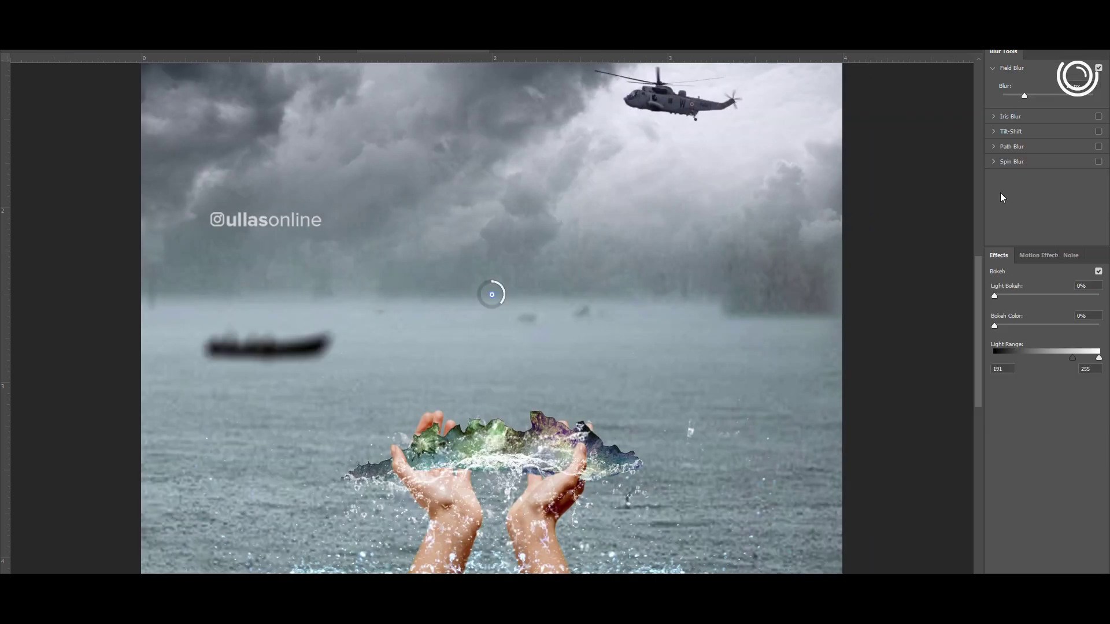
pyautogui.press('Return')
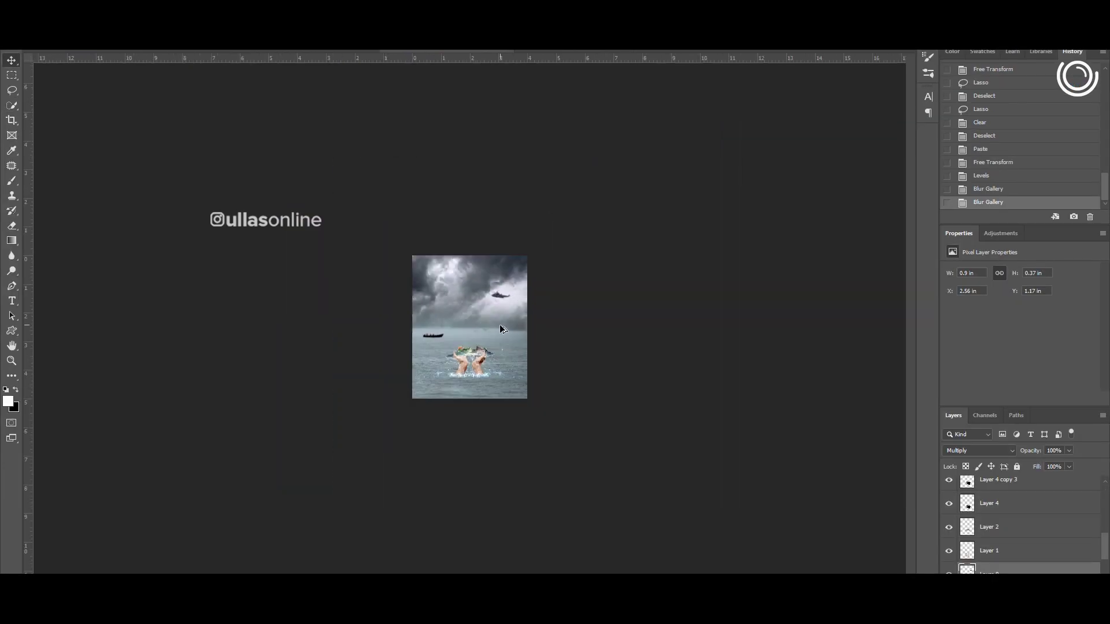
pyautogui.hotkey('ctrl', '0')
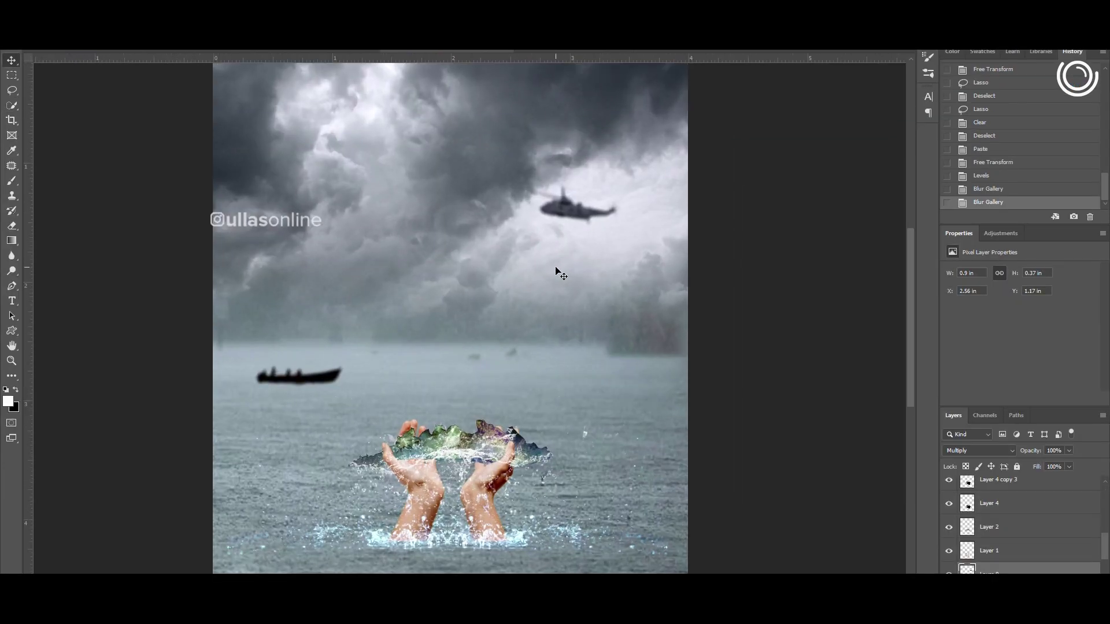
pyautogui.hotkey('ctrl', 'l')
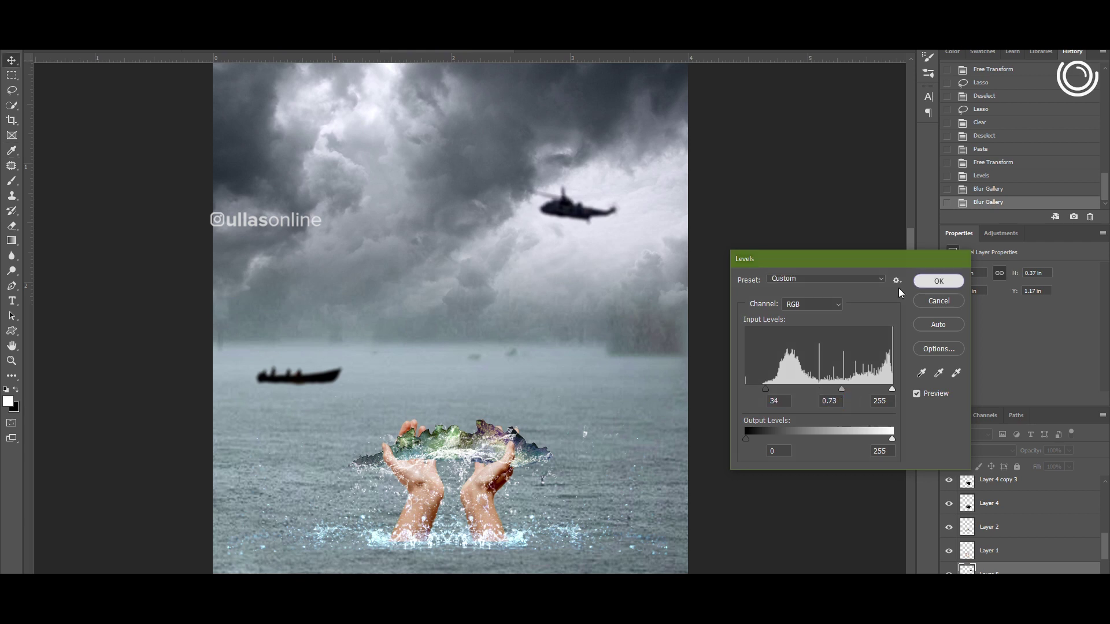
pyautogui.click(938, 281)
pyautogui.scroll(3, 509, 404)
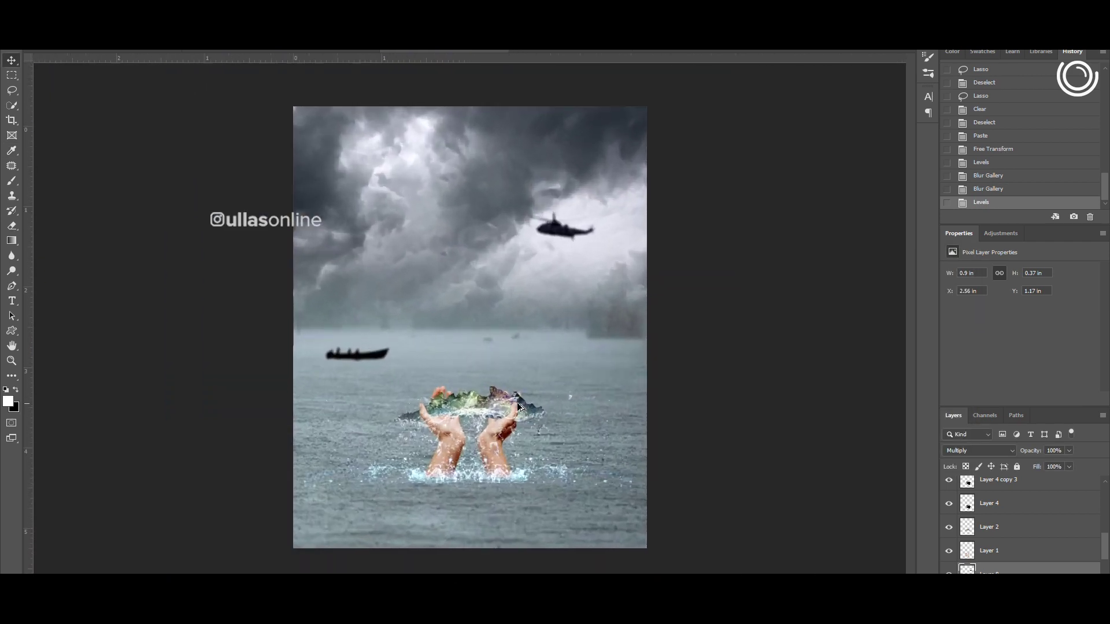
# Step: On the sea layer, select the lower canvas band and feather it by 20 pixels
pyautogui.hotkey('alt', '[')
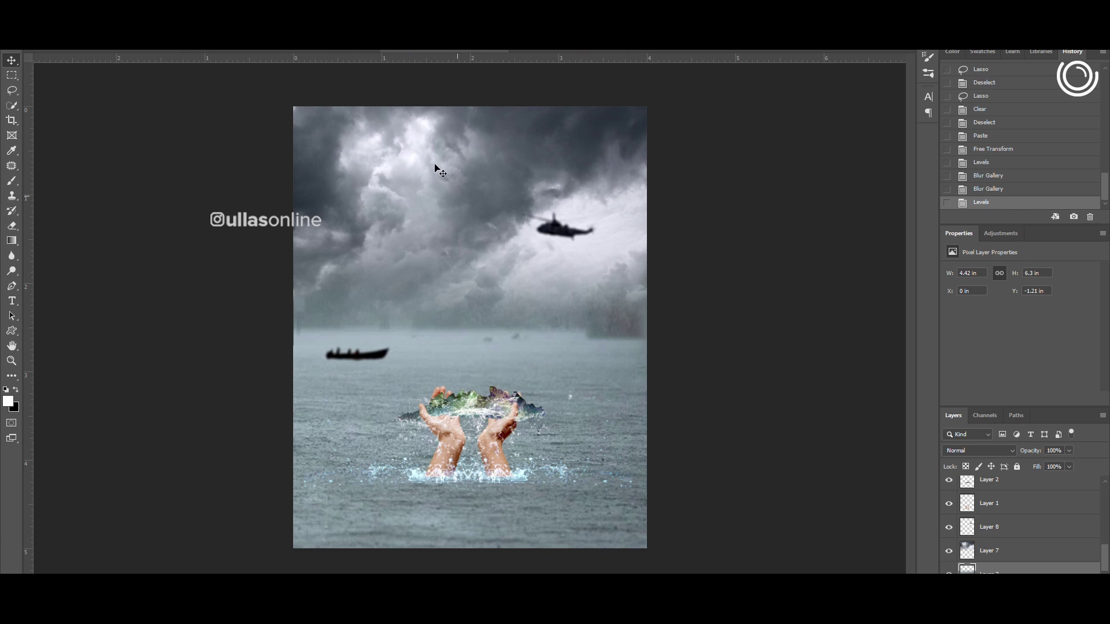
pyautogui.moveTo(293, 501); pyautogui.dragTo(647, 549)
pyautogui.rightClick(578, 354)
pyautogui.click(607, 376)
pyautogui.write('20')
pyautogui.press('Return')
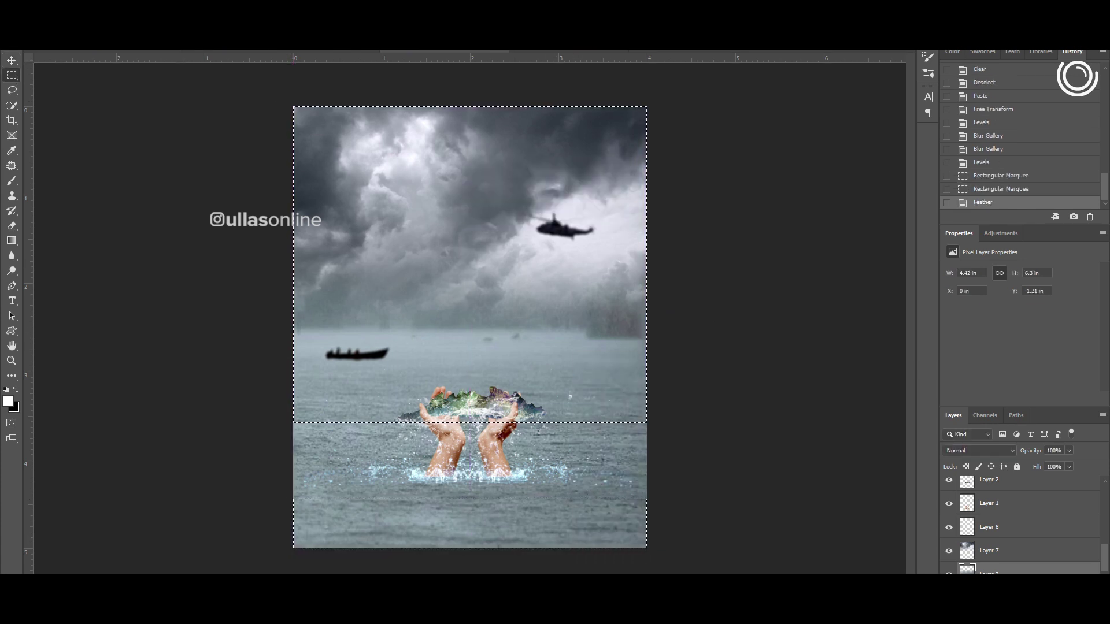
# Step: Apply Field Blur to the feathered band and clear the selection
pyautogui.click(174, 47)
pyautogui.click(344, 153)
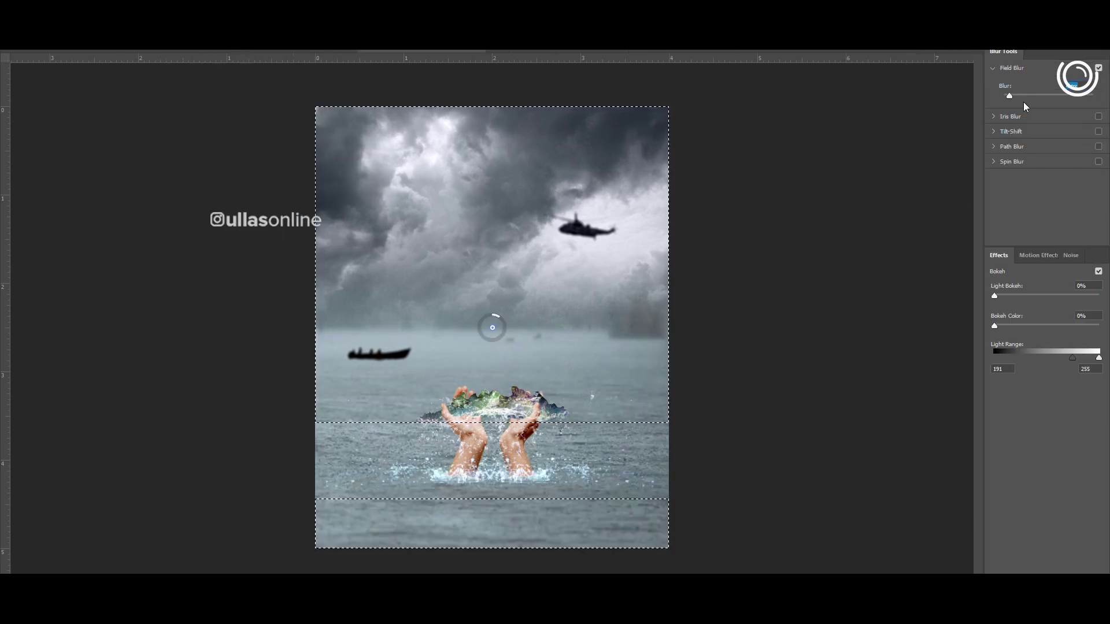
pyautogui.press('Return')
pyautogui.hotkey('ctrl', 'd')
pyautogui.scroll(1, 475, 334)
pyautogui.scroll(-4, 475, 334)
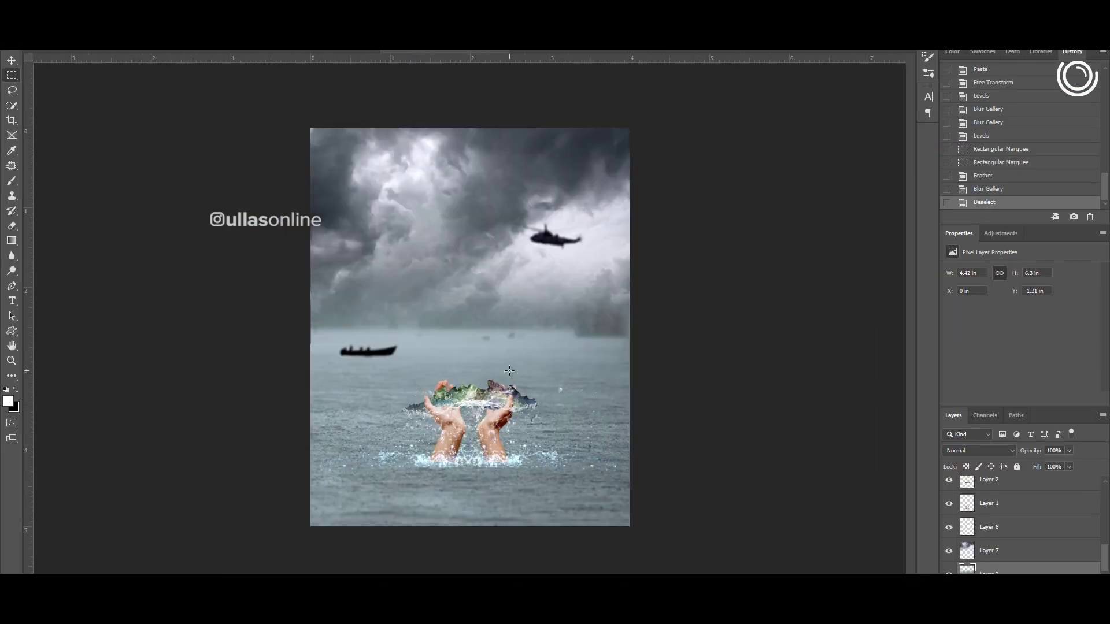
pyautogui.scroll(2, 476, 334)
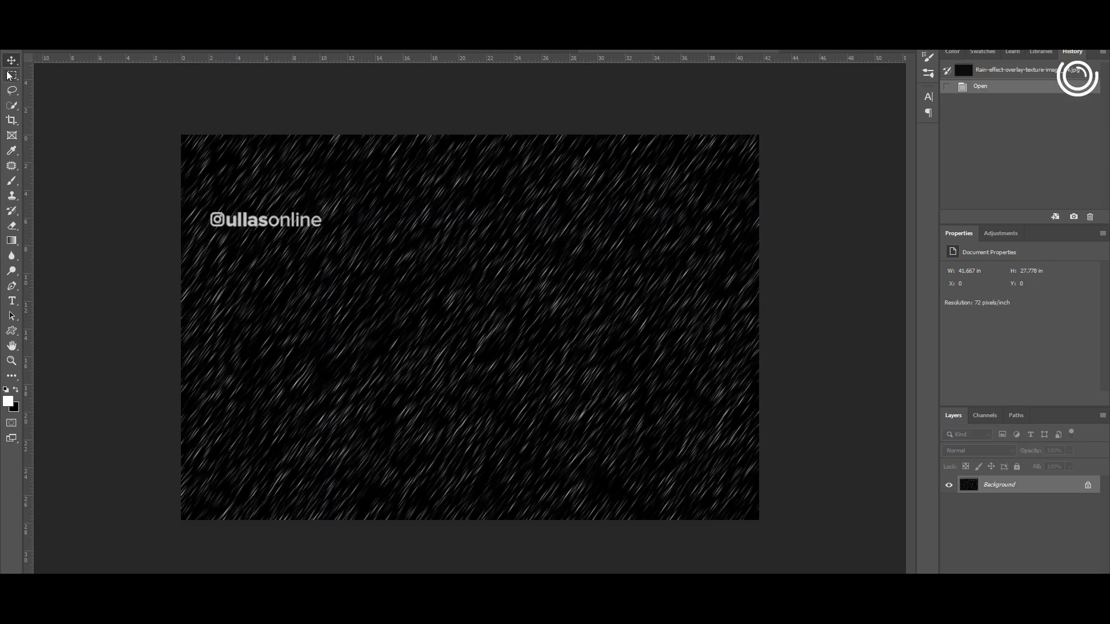
# Step: Paste the rain texture as the top layer in Screen blend mode
pyautogui.hotkey('ctrl', 'a')
pyautogui.hotkey('ctrl', 'c')
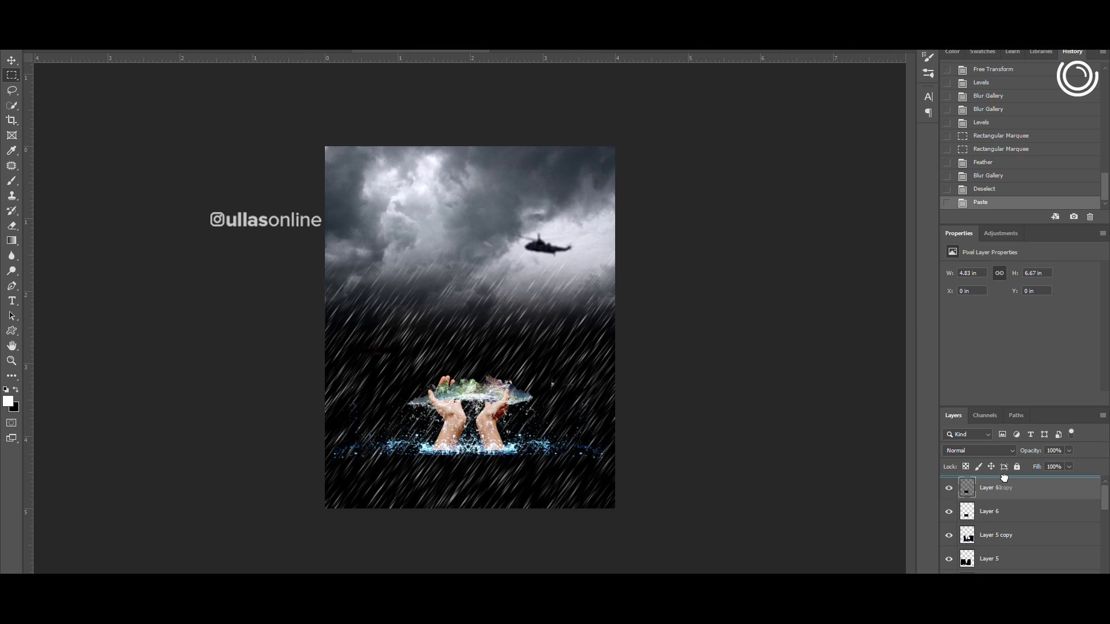
pyautogui.moveTo(1004, 477); pyautogui.dragTo(1004, 477)
pyautogui.click(979, 450)
pyautogui.click(968, 400)
# Step: Soften the rain layer with Field Blur, then deselect and zoom in
pyautogui.click(173, 35)
pyautogui.click(344, 139)
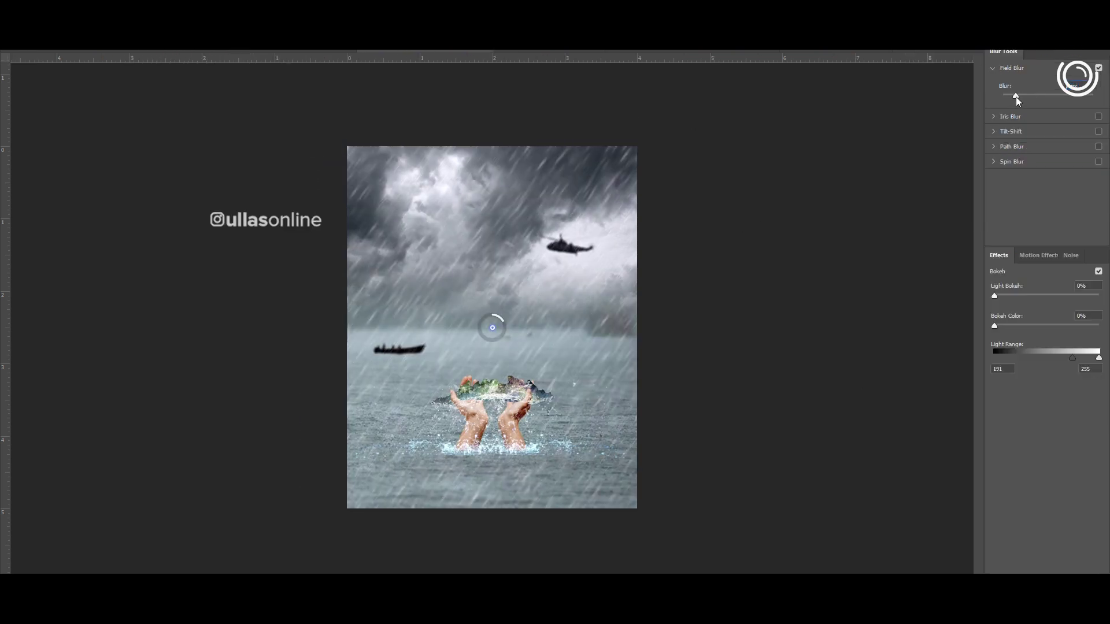
pyautogui.press('Return')
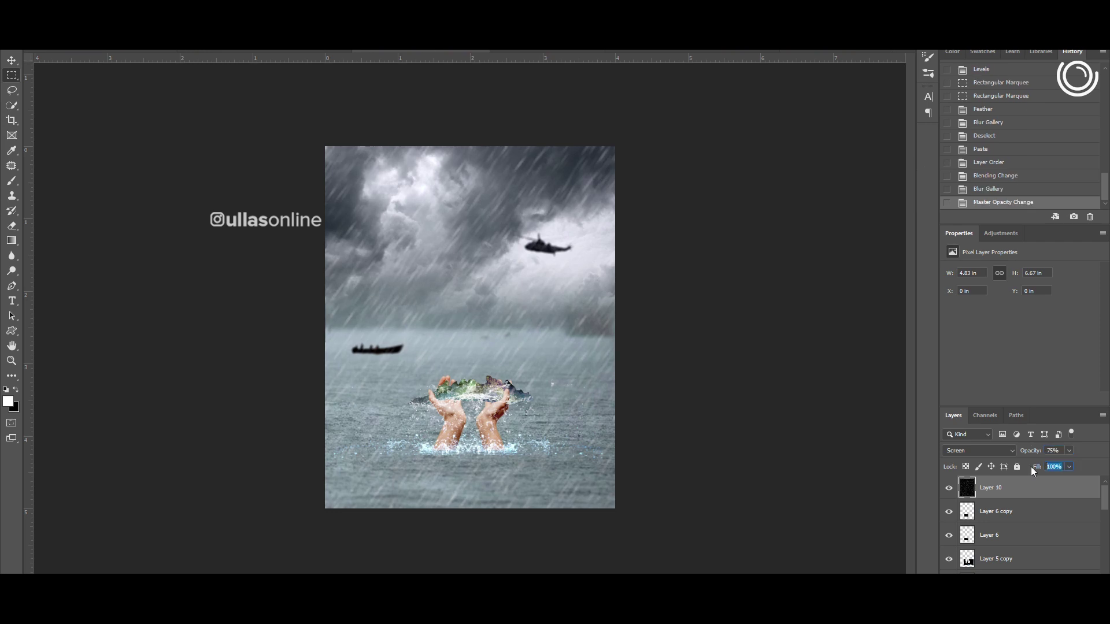
pyautogui.press('v')
pyautogui.click(250, 241)
pyautogui.hotkey('ctrl', '+')
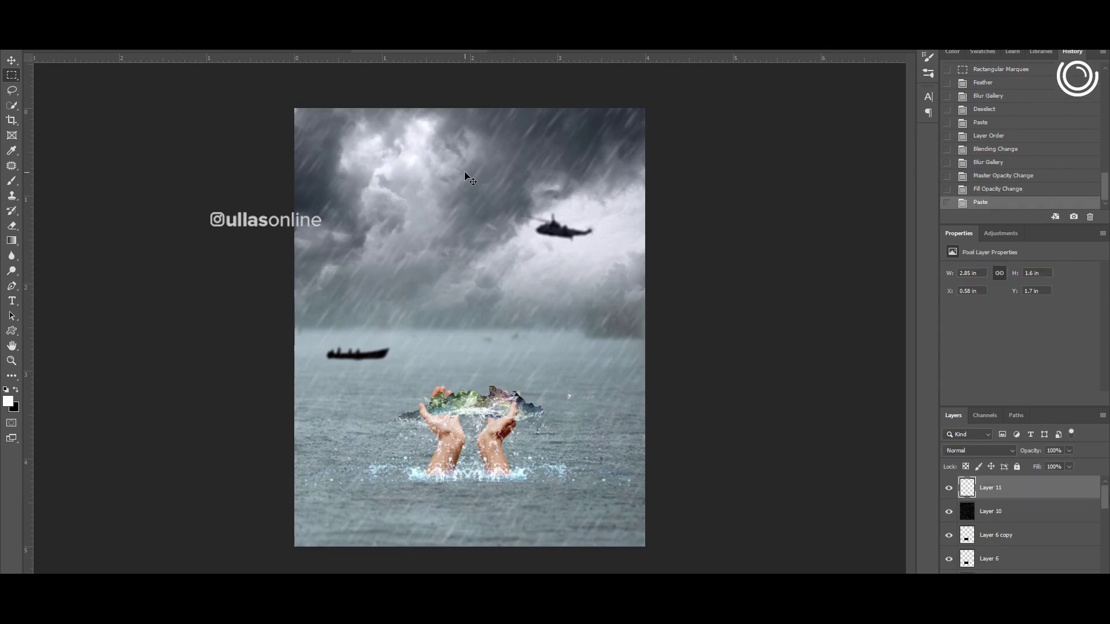
# Step: Paste the bokeh image, rotate it about 90° and scale it to cover the whole canvas
pyautogui.hotkey('ctrl', 'v')
pyautogui.hotkey('ctrl', 't')
pyautogui.moveTo(623, 240); pyautogui.dragTo(557, 480)
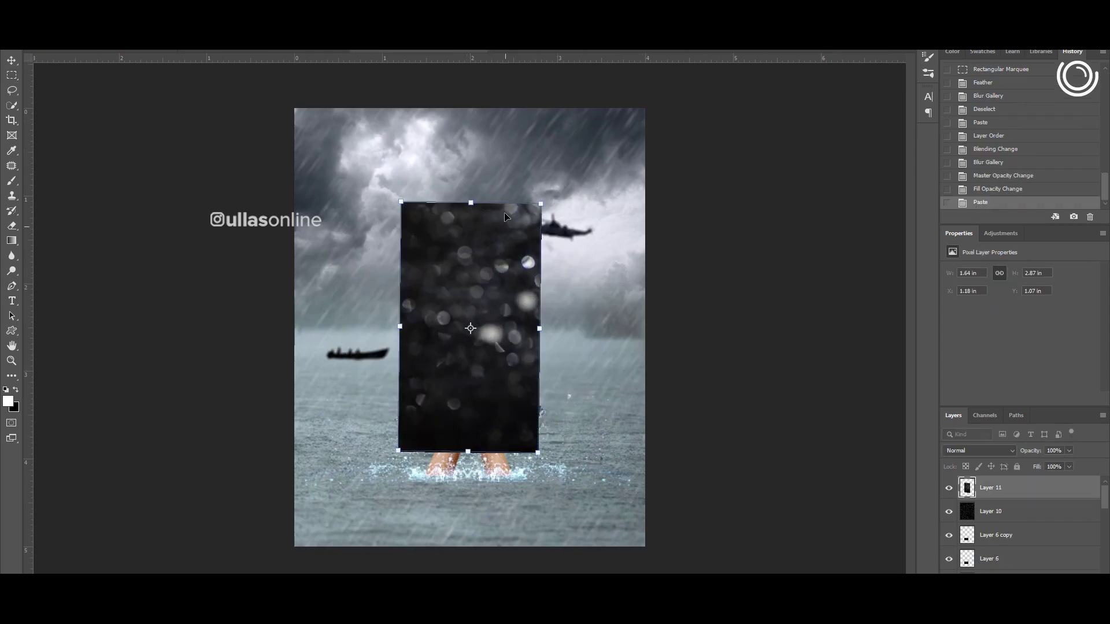
pyautogui.moveTo(540, 203); pyautogui.dragTo(717, 69)
pyautogui.moveTo(520, 289); pyautogui.dragTo(439, 173)
pyautogui.moveTo(590, 142); pyautogui.dragTo(714, 199)
pyautogui.moveTo(635, 347); pyautogui.dragTo(652, 377)
pyautogui.press('Return')
# Step: Set the bokeh layer to Screen blend mode at 75% opacity
pyautogui.click(978, 450)
pyautogui.click(977, 388)
pyautogui.click(1053, 450)
pyautogui.write('75')
pyautogui.press('Tab')
pyautogui.write('75')
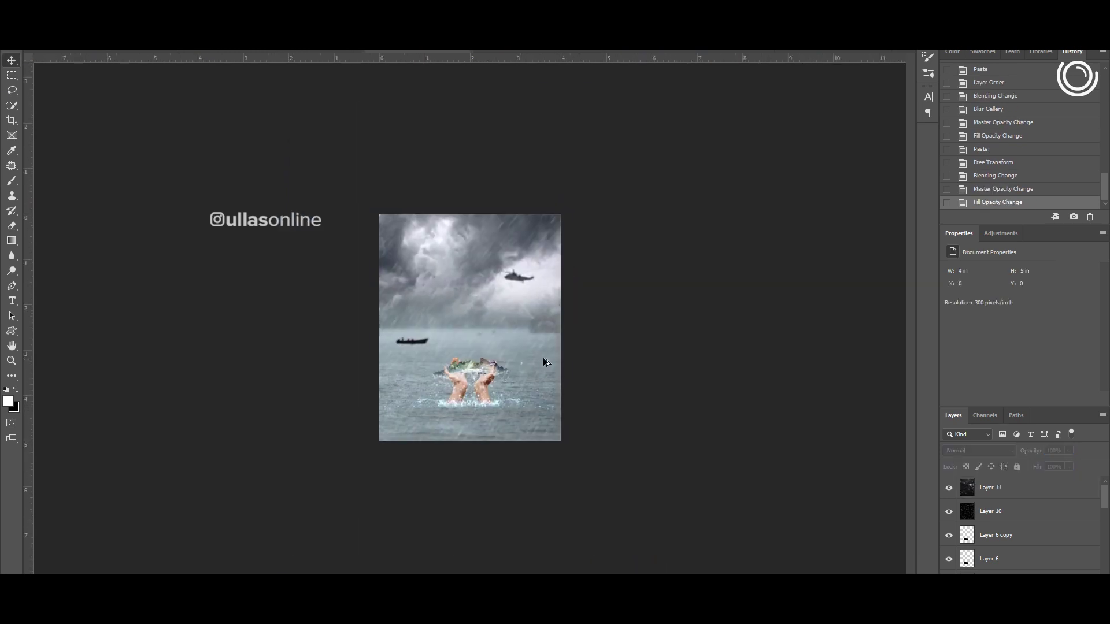
# Step: Copy the rain layer, shift it sideways, Field Blur it, and move it below the bokeh
pyautogui.hotkey('ctrl', '+')
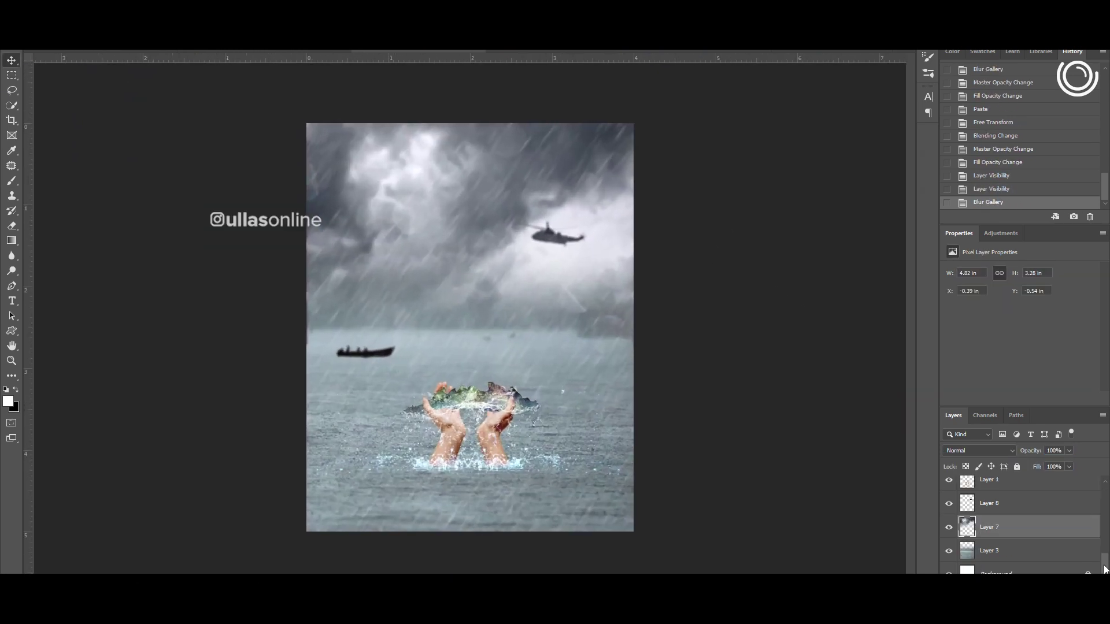
pyautogui.scroll(3, 983, 521)
pyautogui.click(954, 511)
pyautogui.moveTo(1003, 491); pyautogui.dragTo(1002, 489)
pyautogui.moveTo(430, 357); pyautogui.dragTo(461, 361)
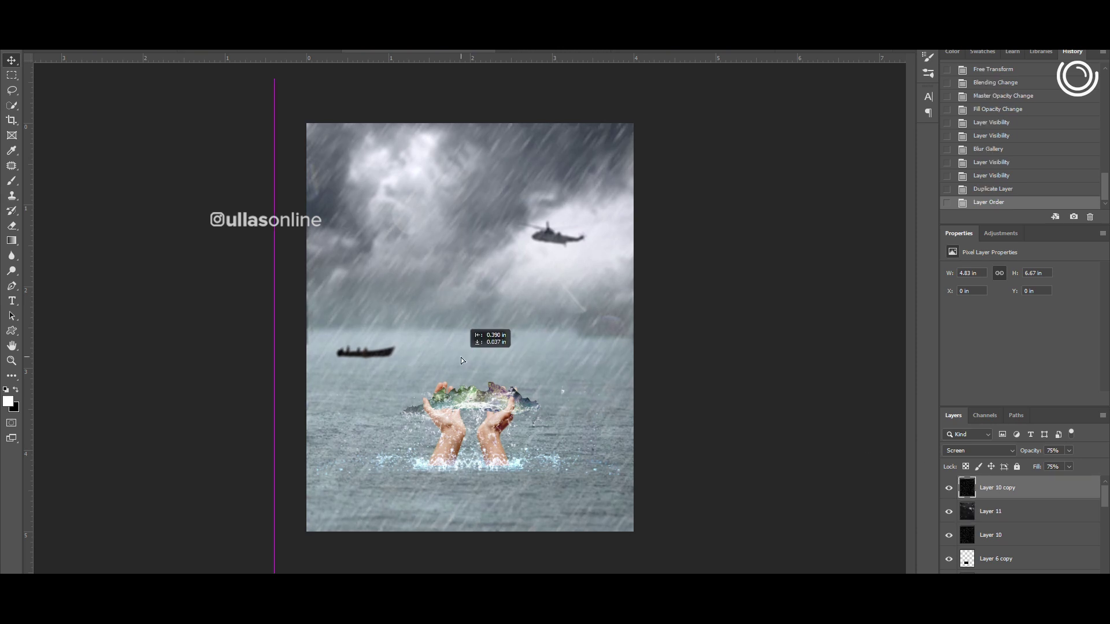
pyautogui.click(173, 46)
pyautogui.click(347, 158)
pyautogui.press('Return')
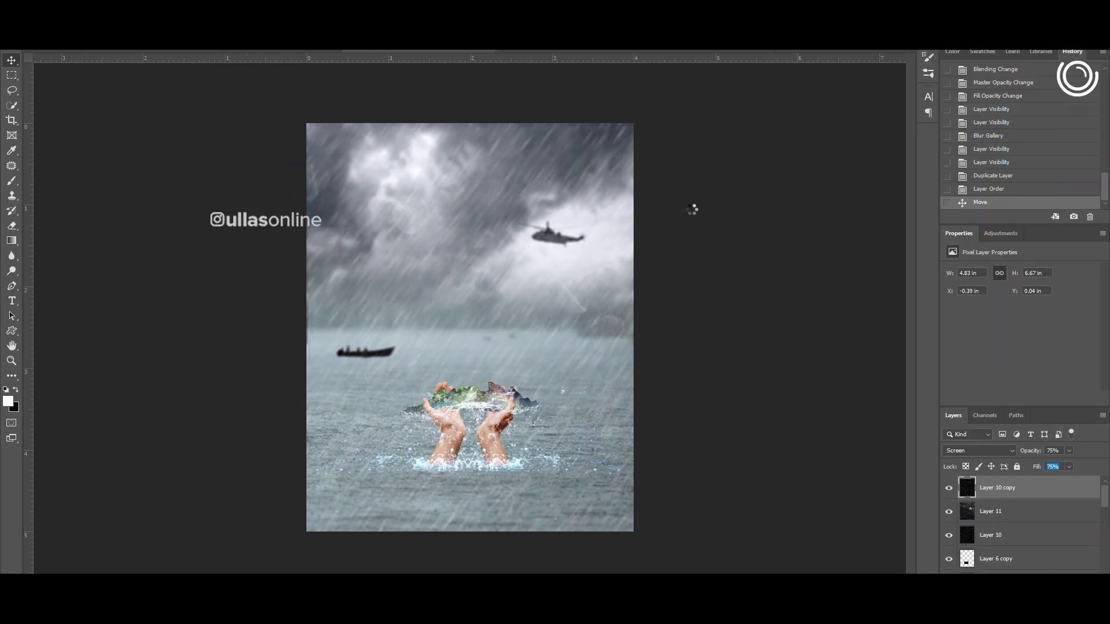
pyautogui.moveTo(1041, 483); pyautogui.dragTo(1034, 523)
pyautogui.scroll(4, 584, 407)
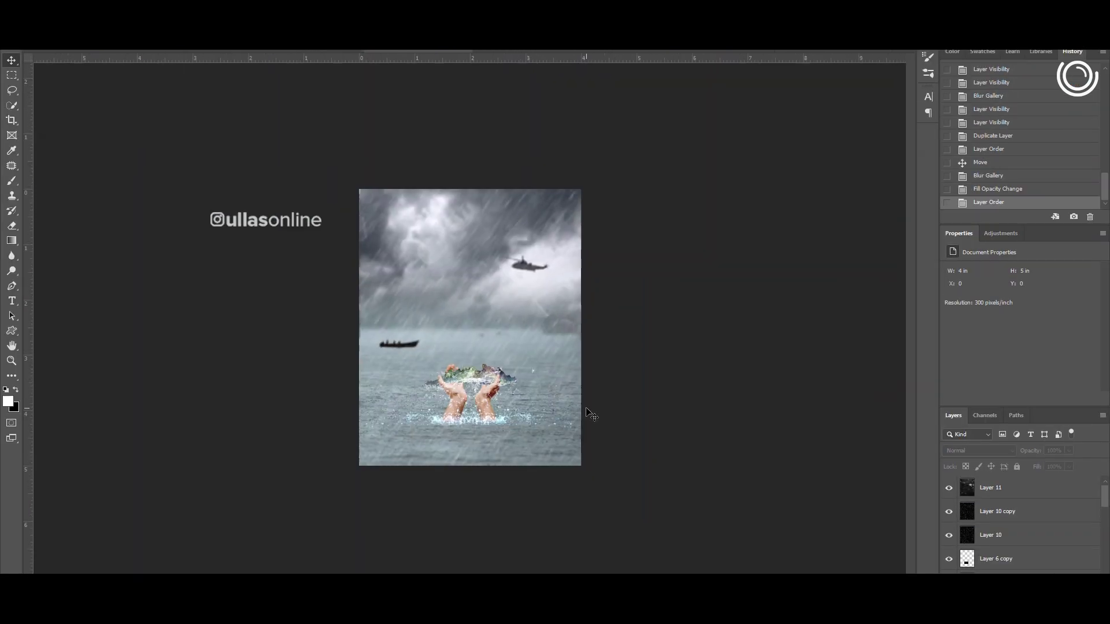
pyautogui.scroll(-2, 449, 429)
pyautogui.scroll(-5, 1045, 555)
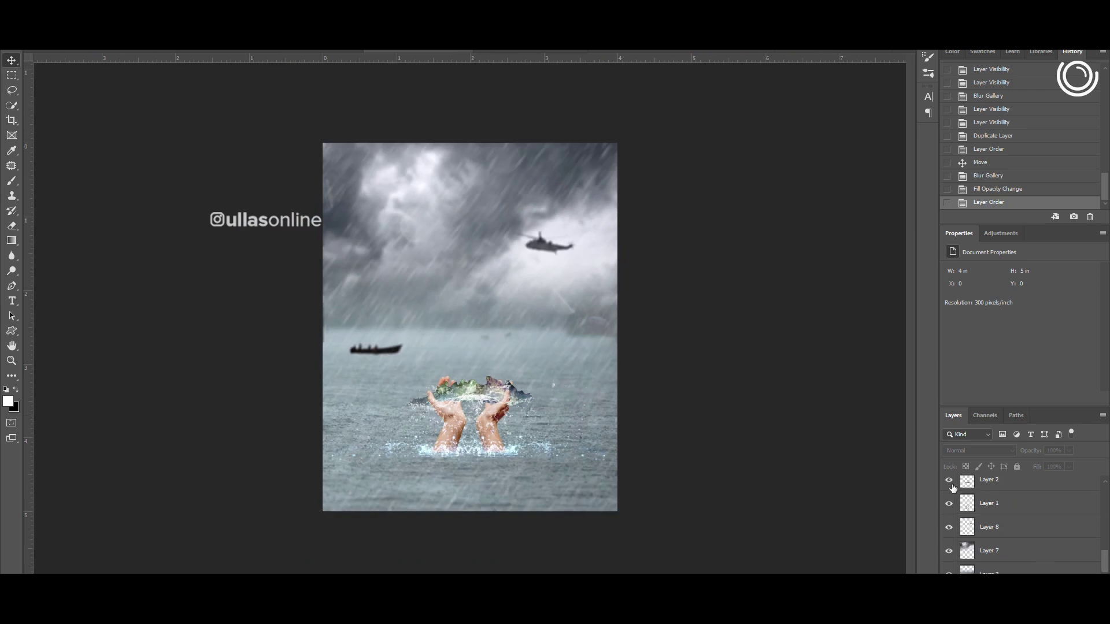
# Step: Darken Layer 2's shadows with Levels, raising the black input to 37
pyautogui.click(985, 489)
pyautogui.hotkey('ctrl', 'l')
pyautogui.moveTo(745, 389); pyautogui.dragTo(776, 398)
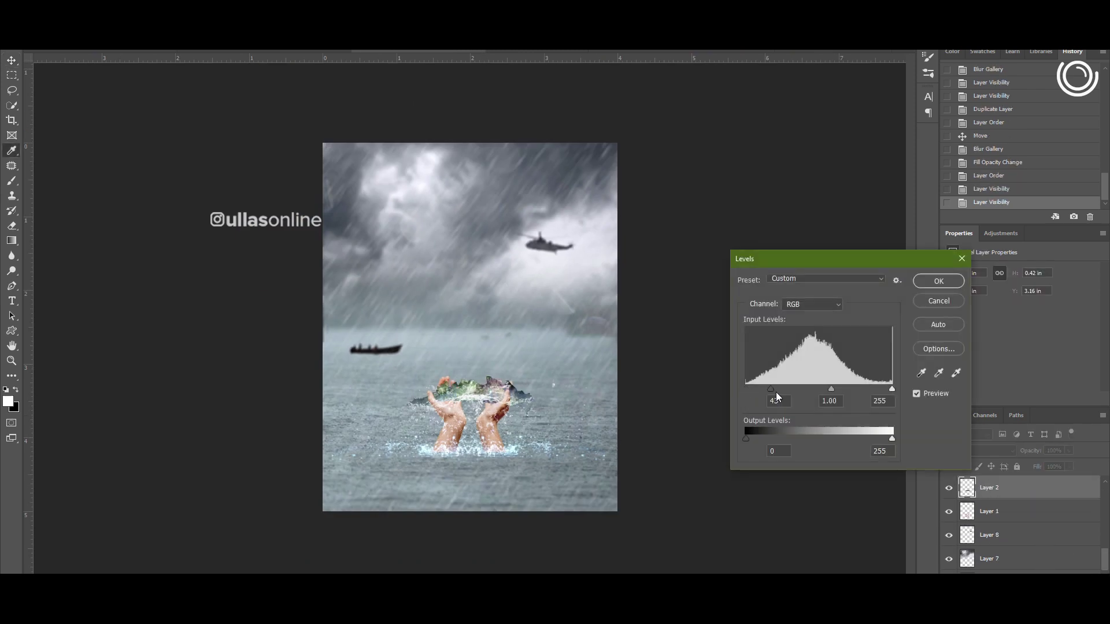
pyautogui.press('Return')
pyautogui.scroll(-2, 669, 342)
pyautogui.scroll(2, 613, 359)
pyautogui.scroll(-1, 620, 365)
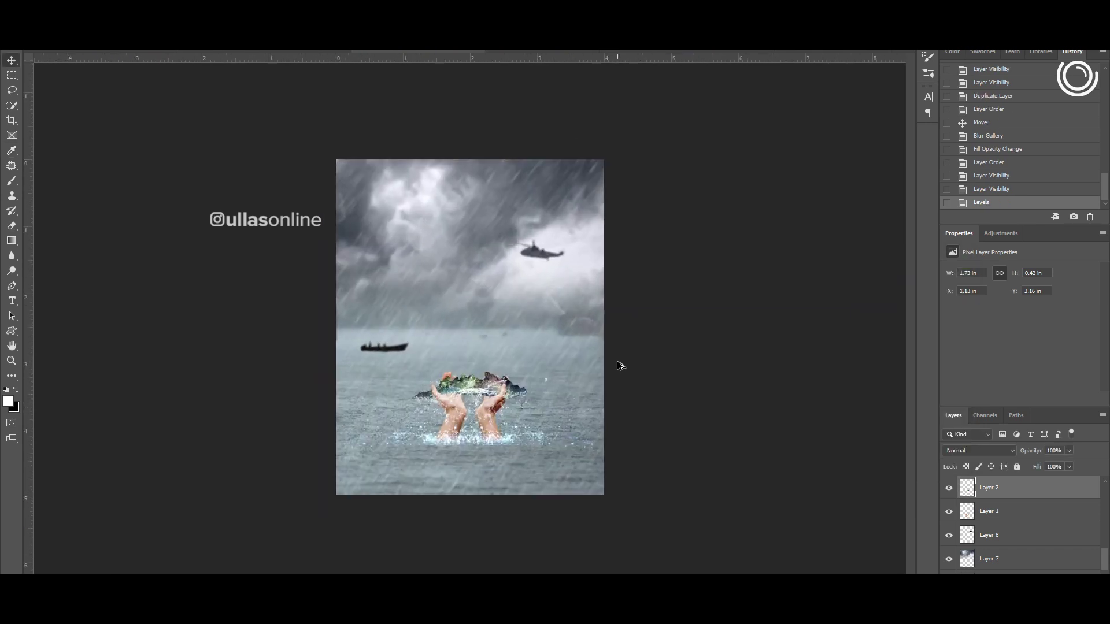